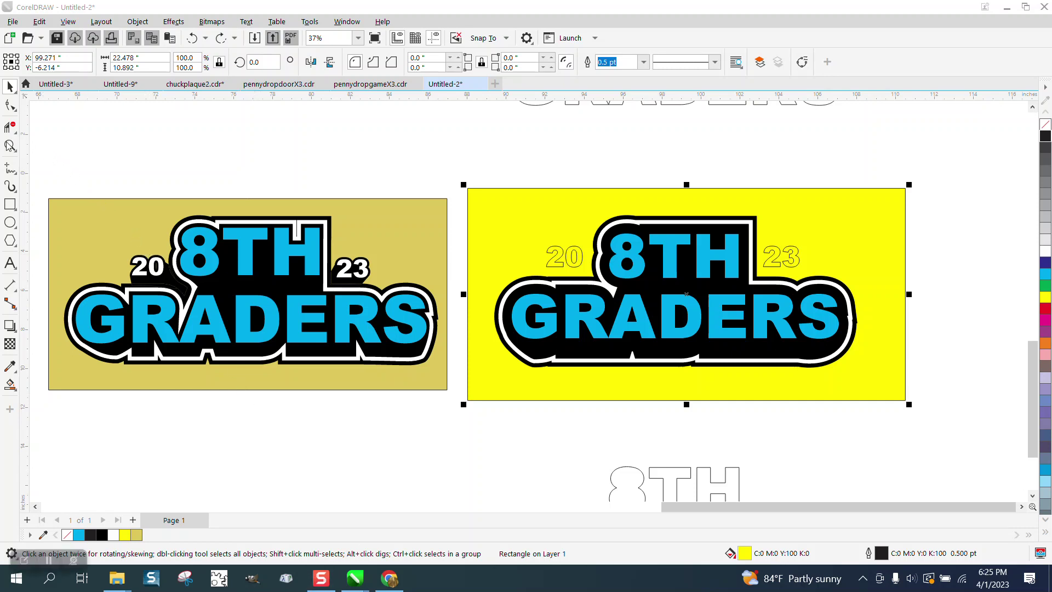
Select the outlined 20 and 23 numbers together
key(z)
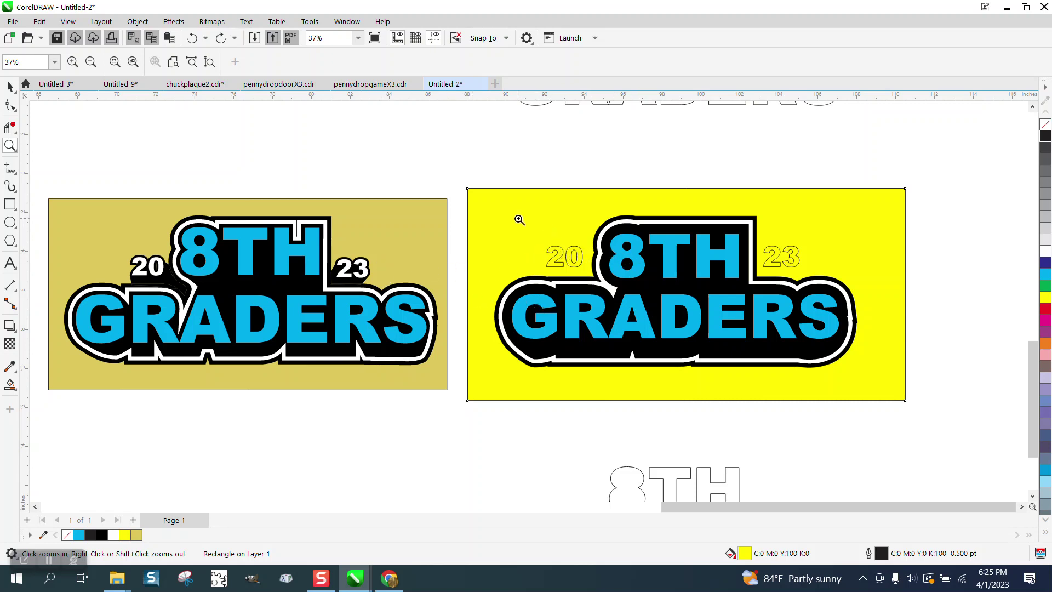
key(space)
click(575, 253)
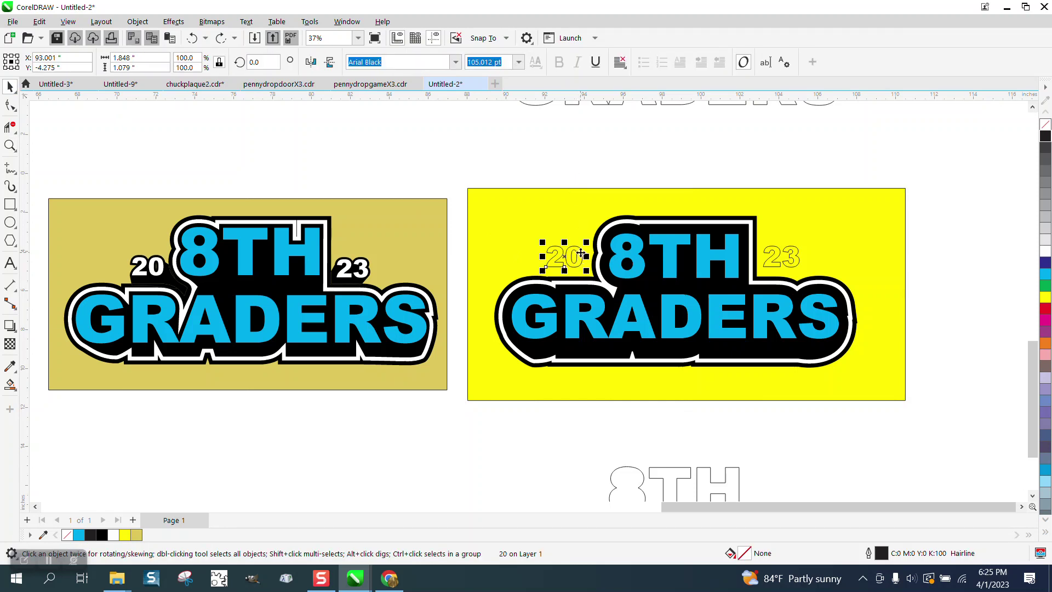
key(F8)
key(Escape)
drag(525, 173, 587, 289)
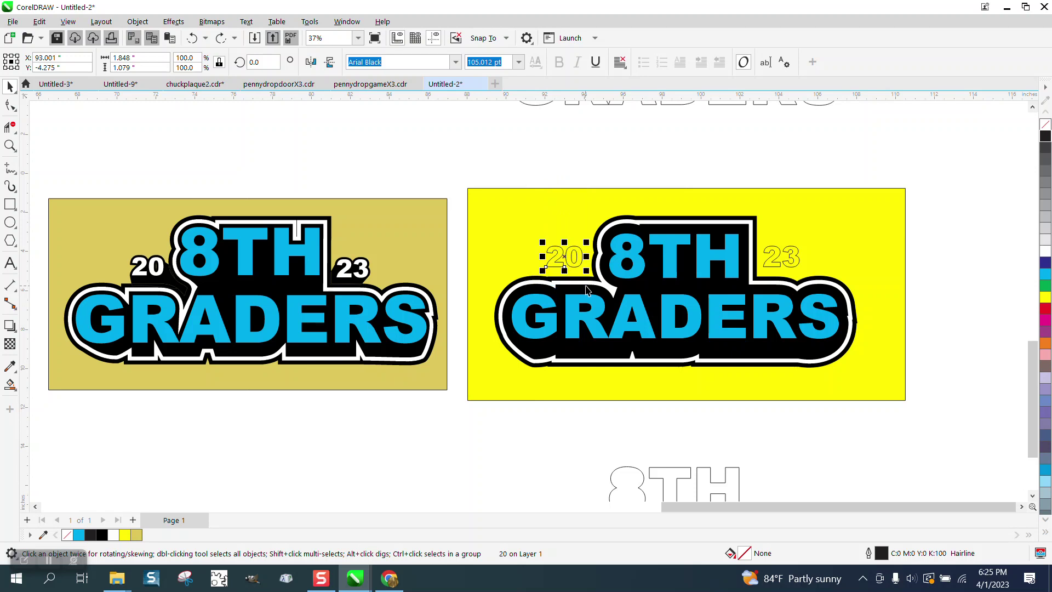
shift+click(797, 260)
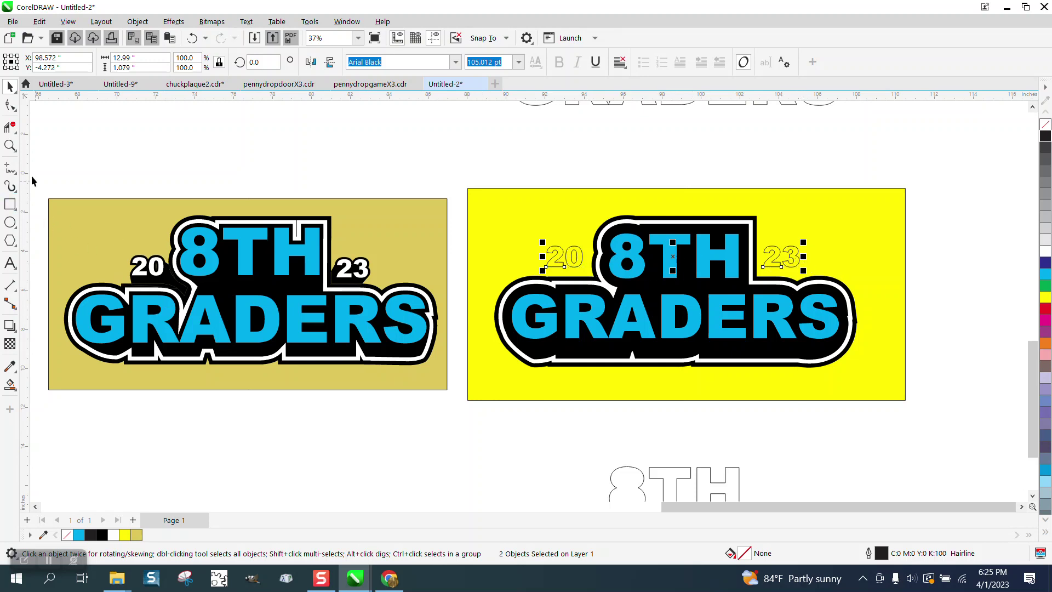
Zoom in on the yellow badge so it fills the window at about 95%
click(9, 146)
drag(130, 233, 222, 304)
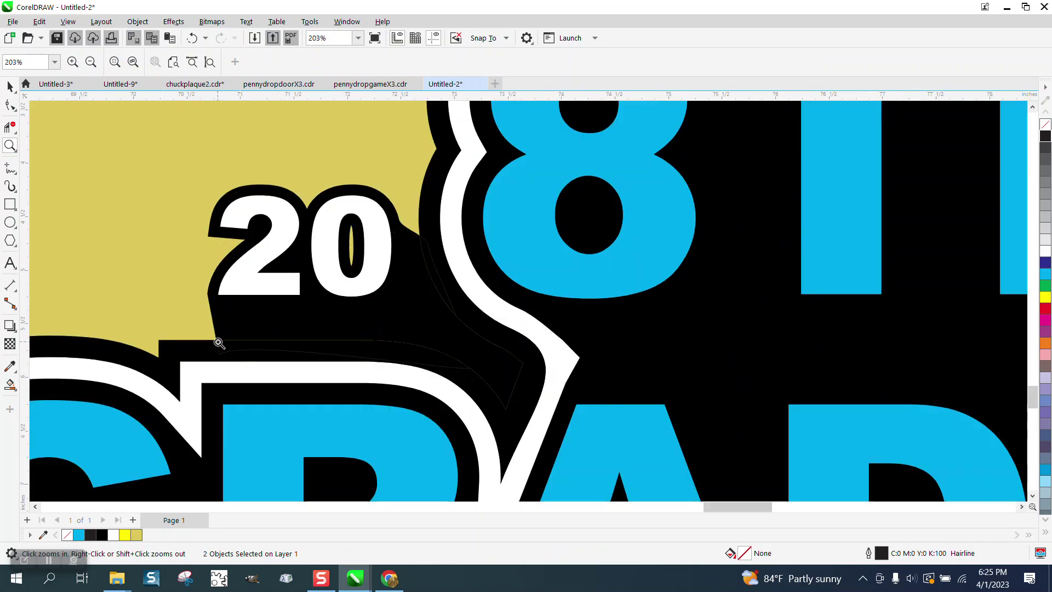
scroll(219, 343, down, 4)
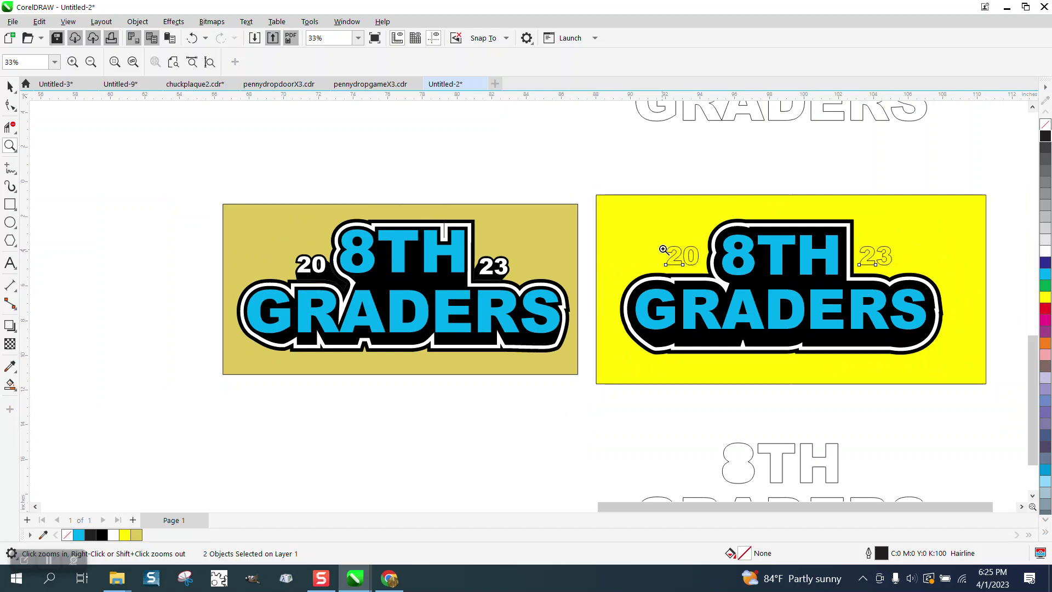
drag(654, 201, 962, 329)
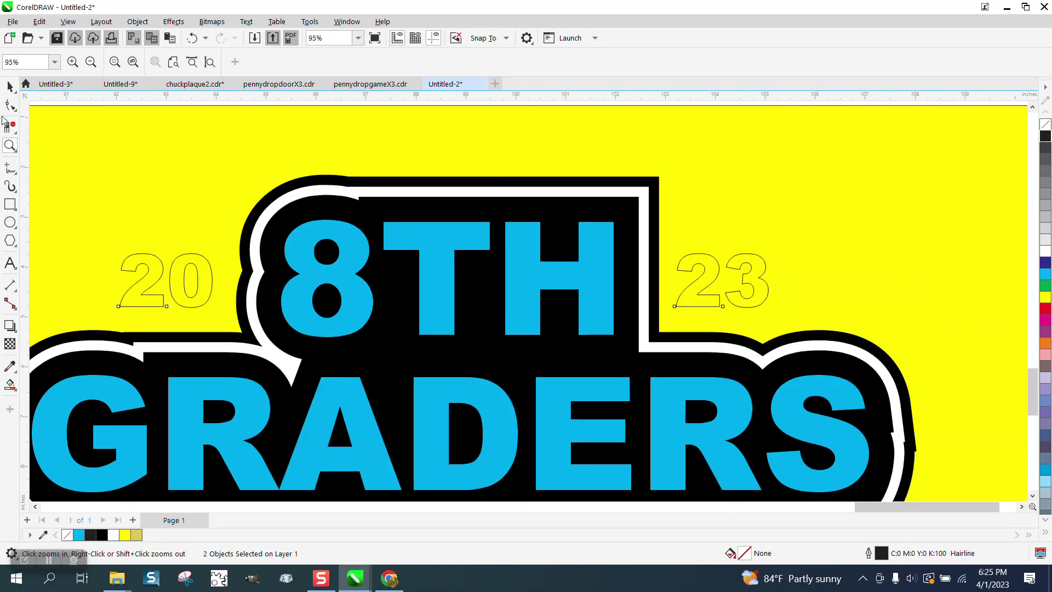
Lock the yellow background rectangle using Object > Lock
click(10, 86)
click(198, 186)
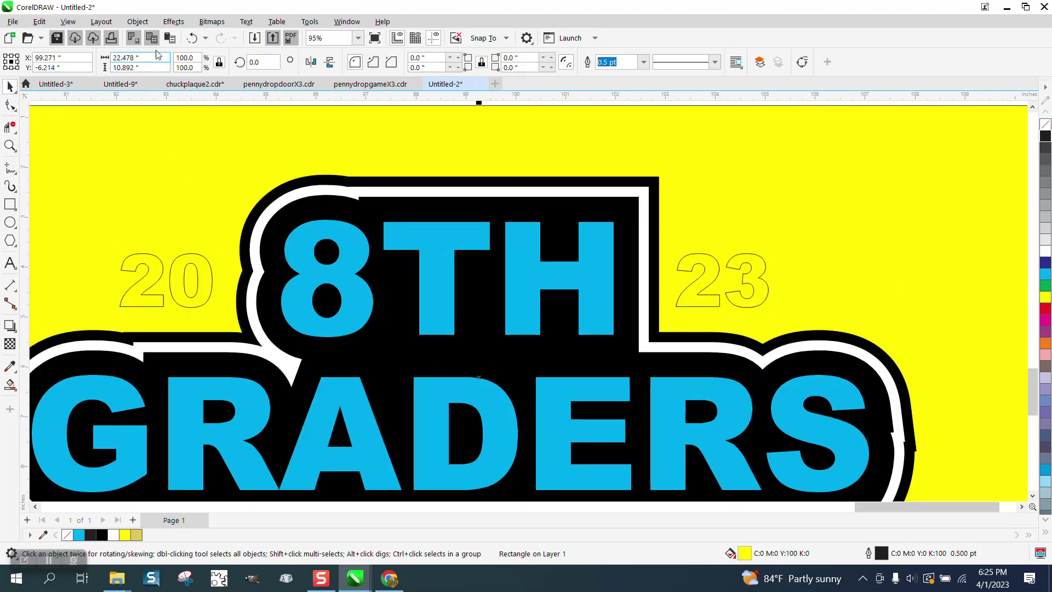
click(138, 22)
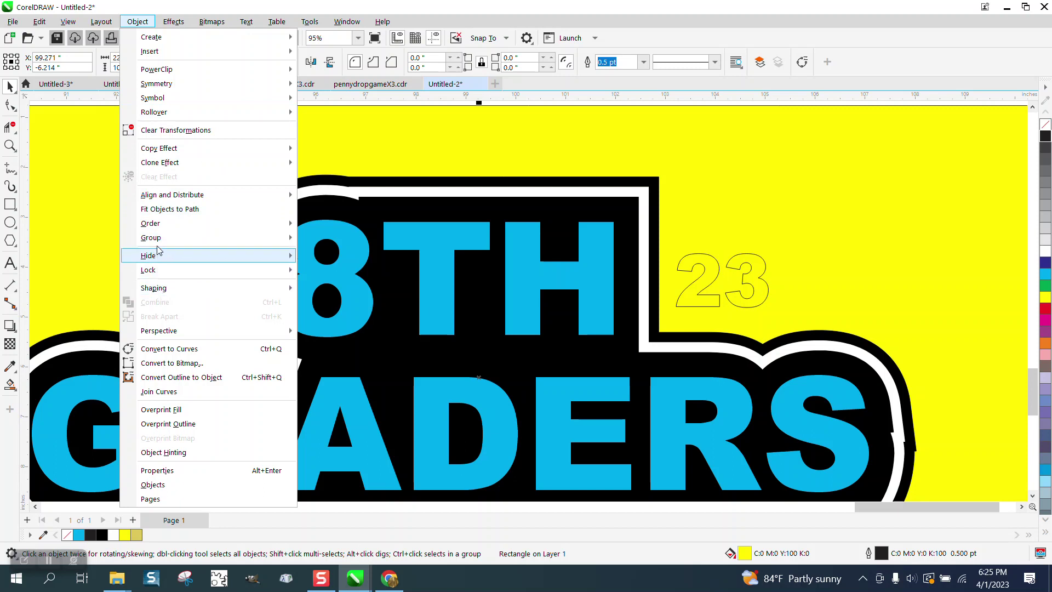
mouse_move(164, 288)
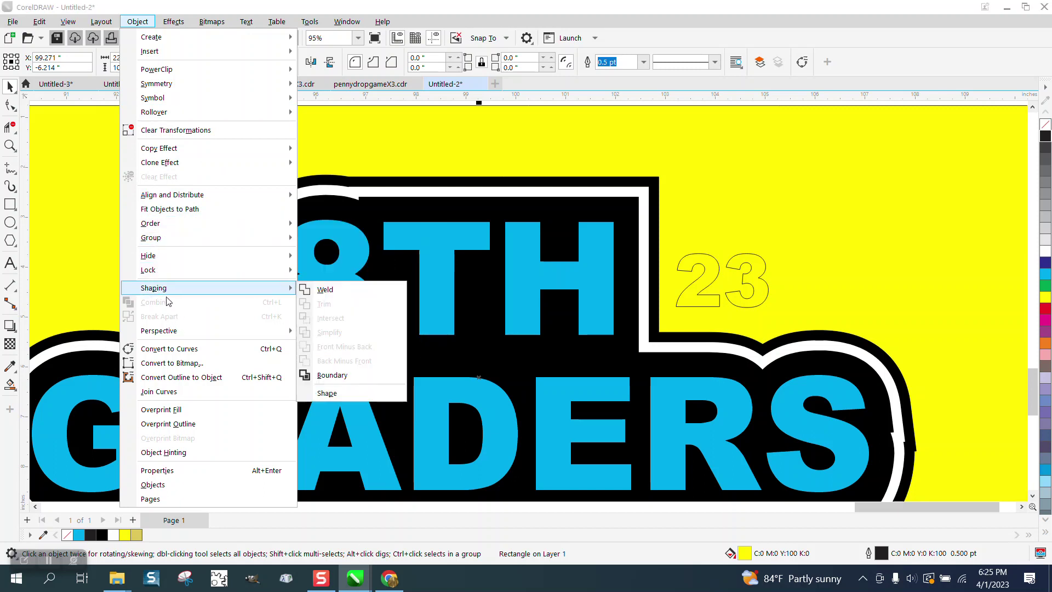
mouse_move(198, 271)
click(323, 270)
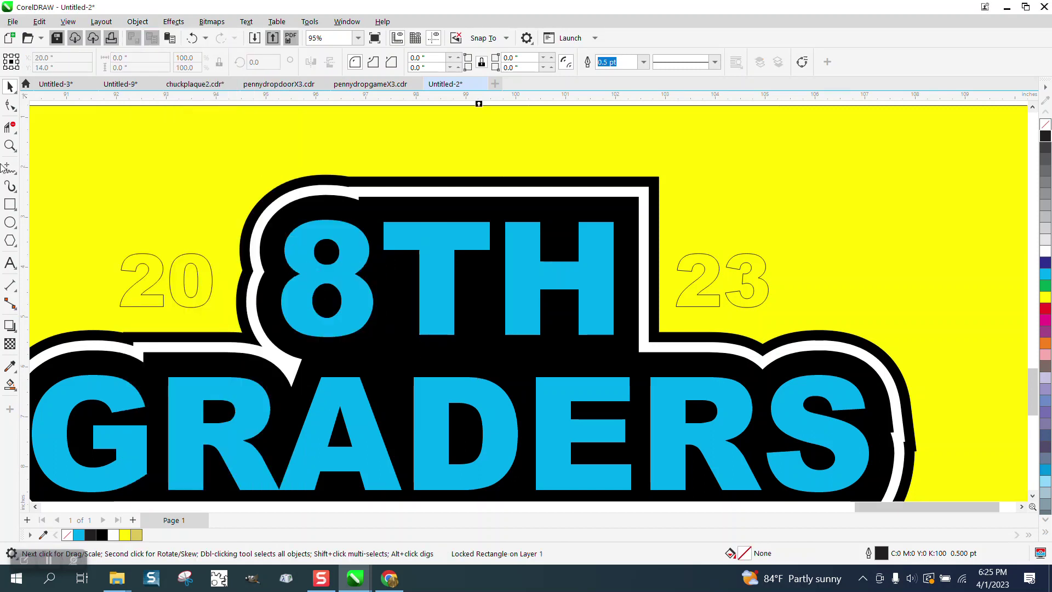
Give the 20 text a 1-step, 0.2-inch outside contour
click(195, 265)
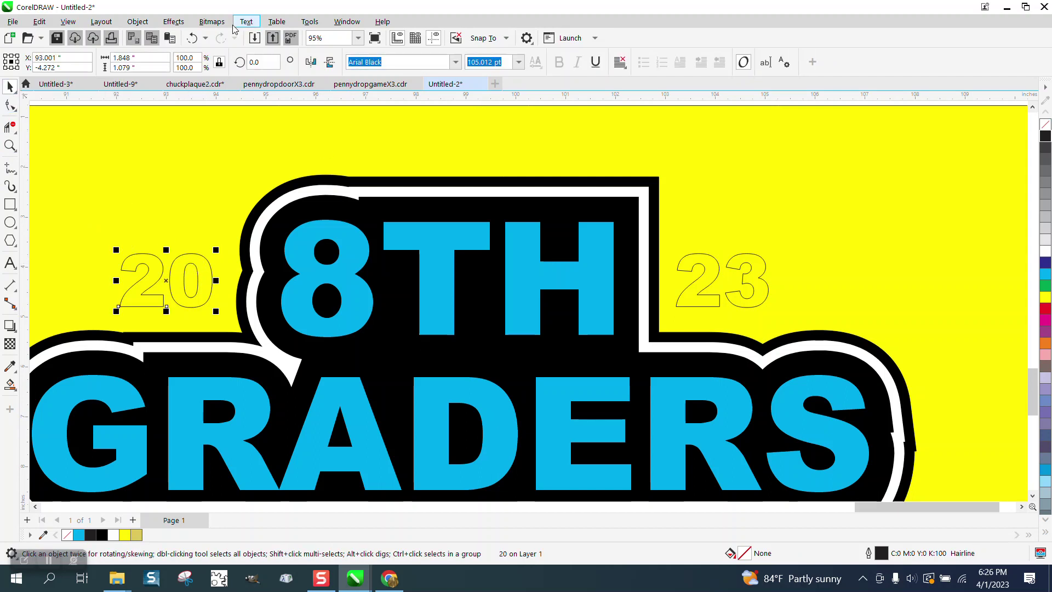
click(179, 24)
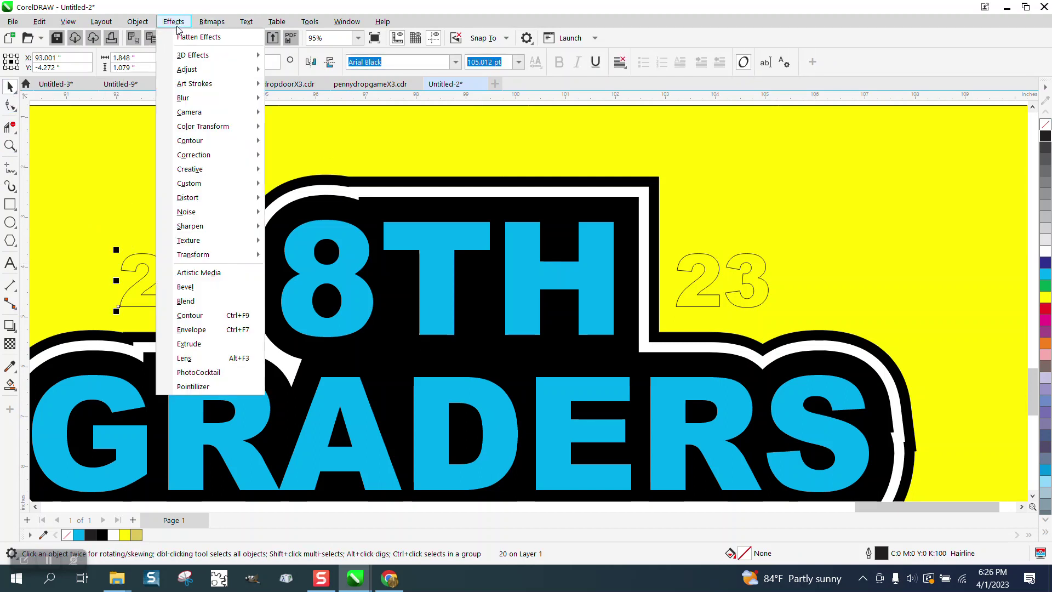
click(191, 319)
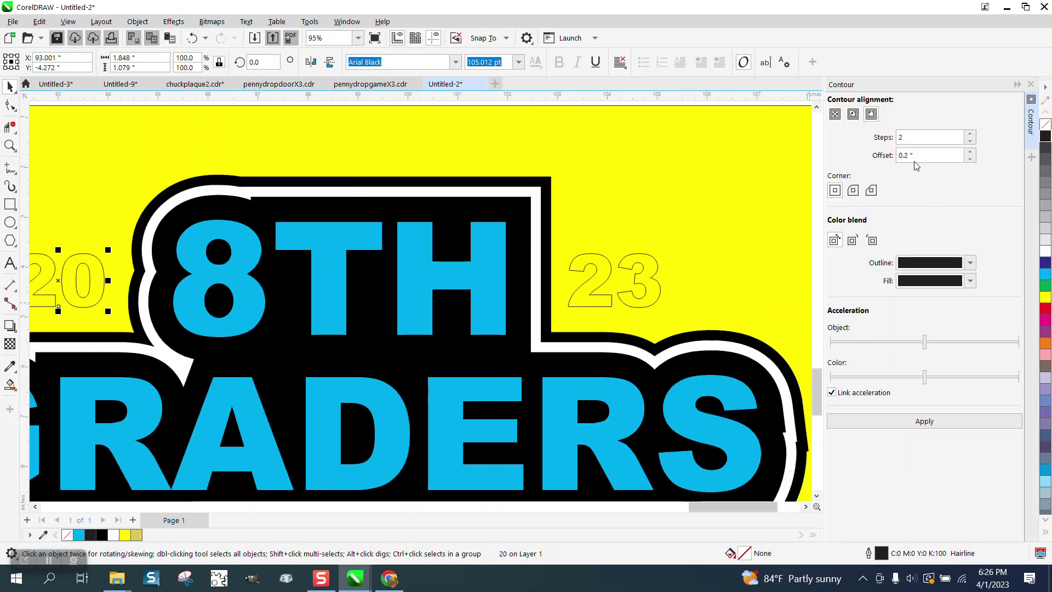
click(948, 137)
click(969, 143)
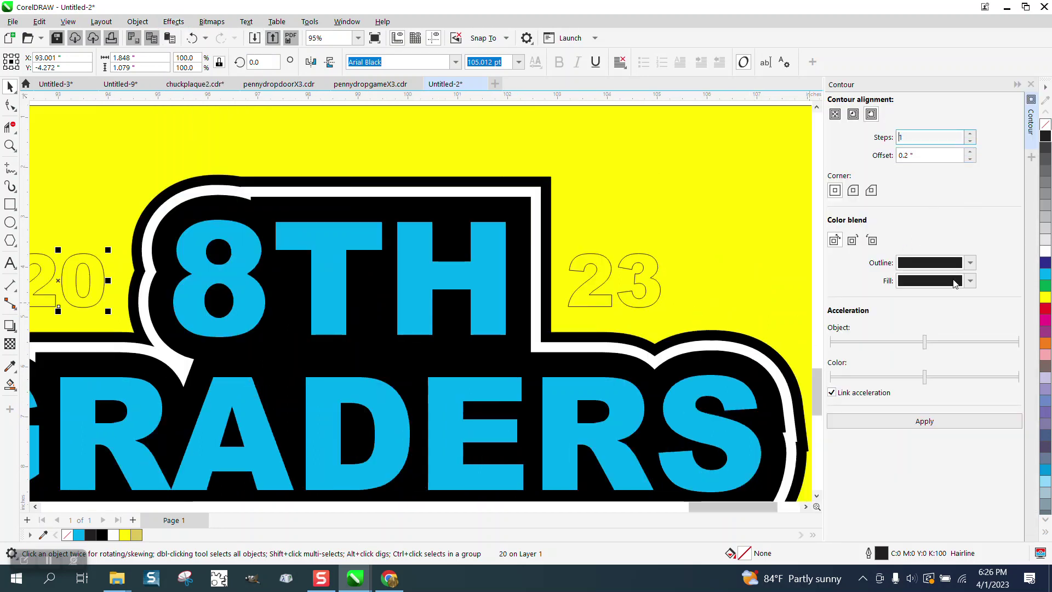
click(948, 420)
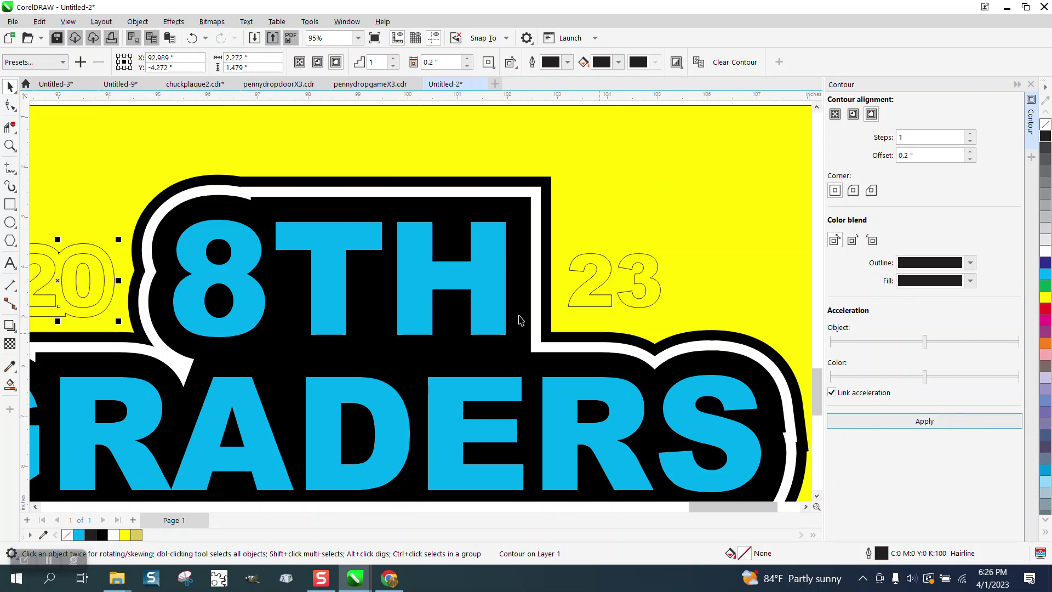
Apply the same 1-step, 0.2-inch contour to the 23 text
click(9, 145)
scroll(286, 260, down, 1)
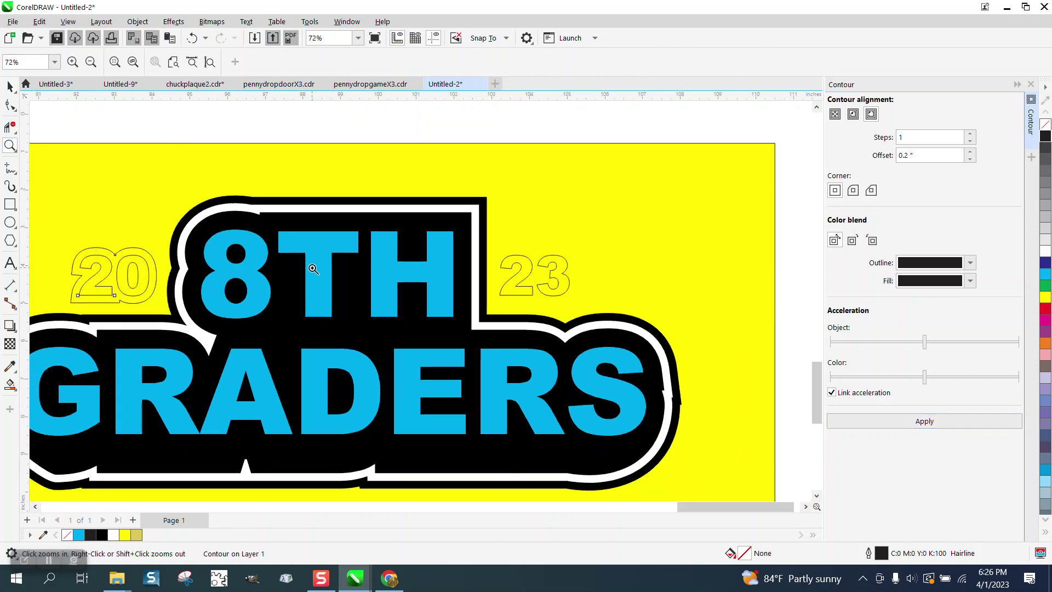
click(10, 86)
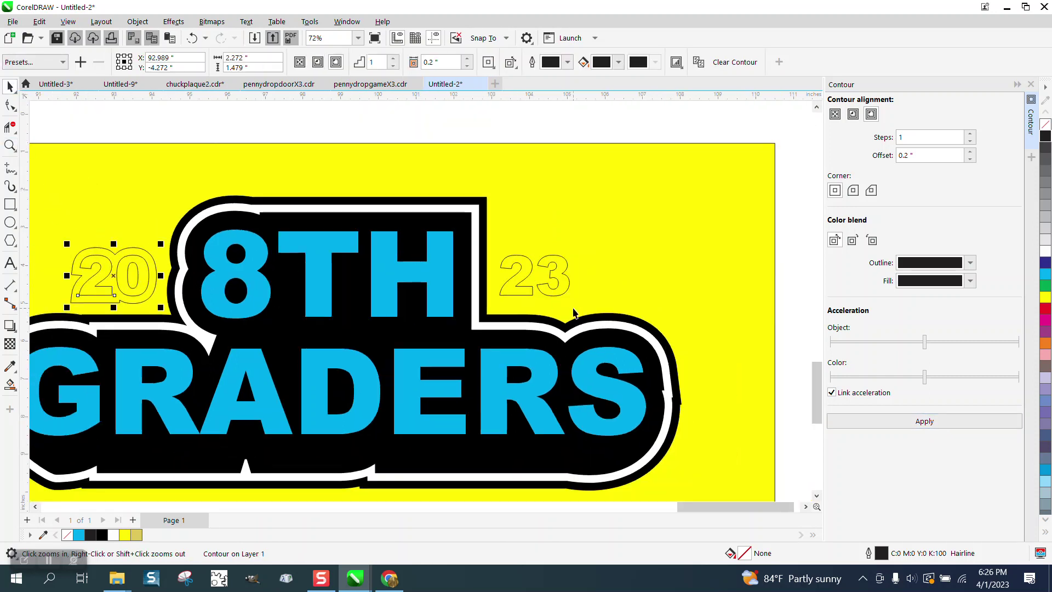
click(568, 286)
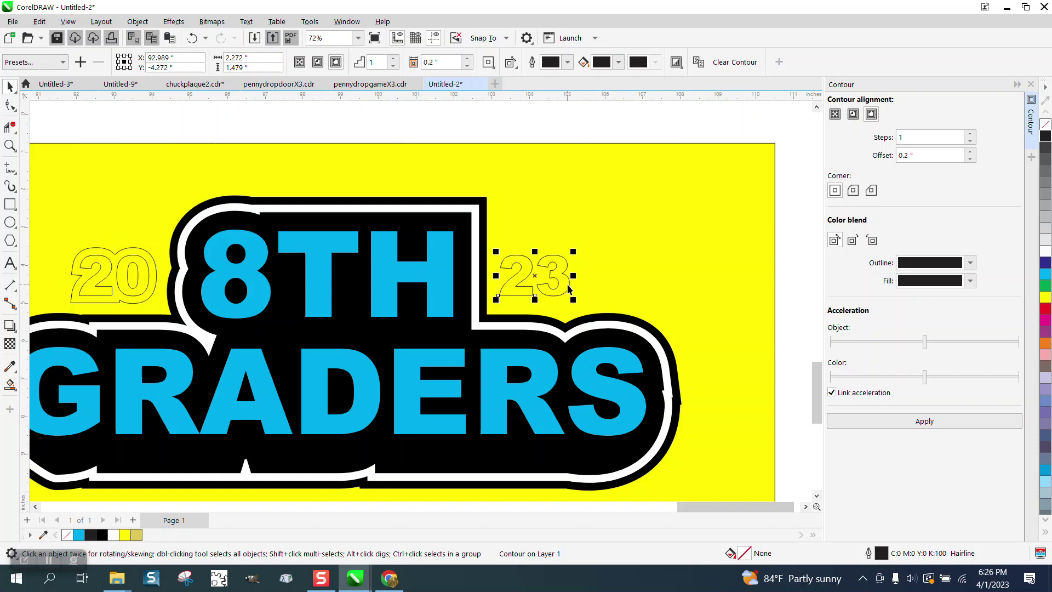
click(926, 423)
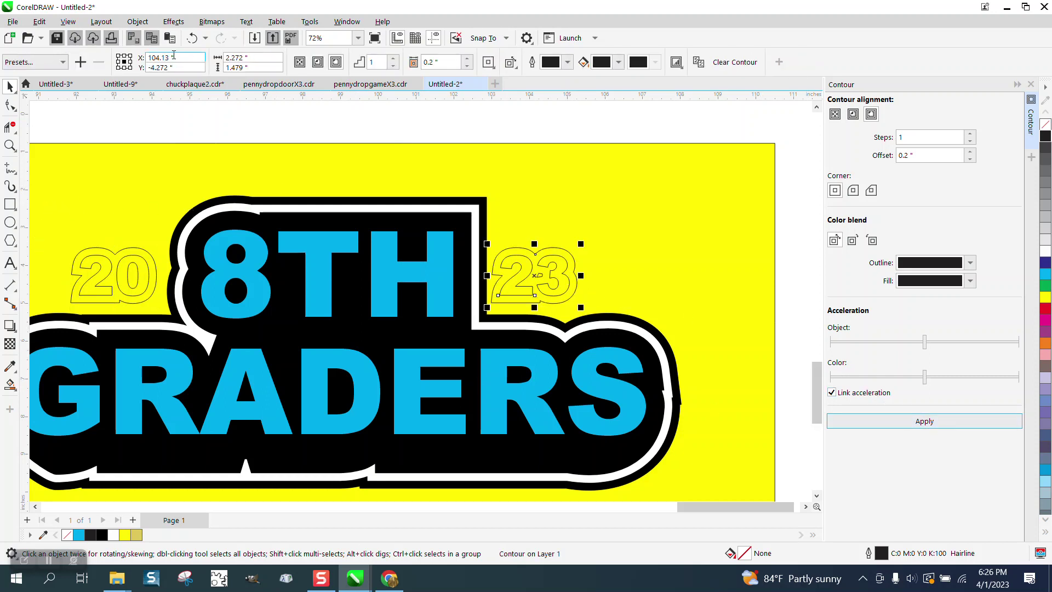
click(138, 21)
click(167, 316)
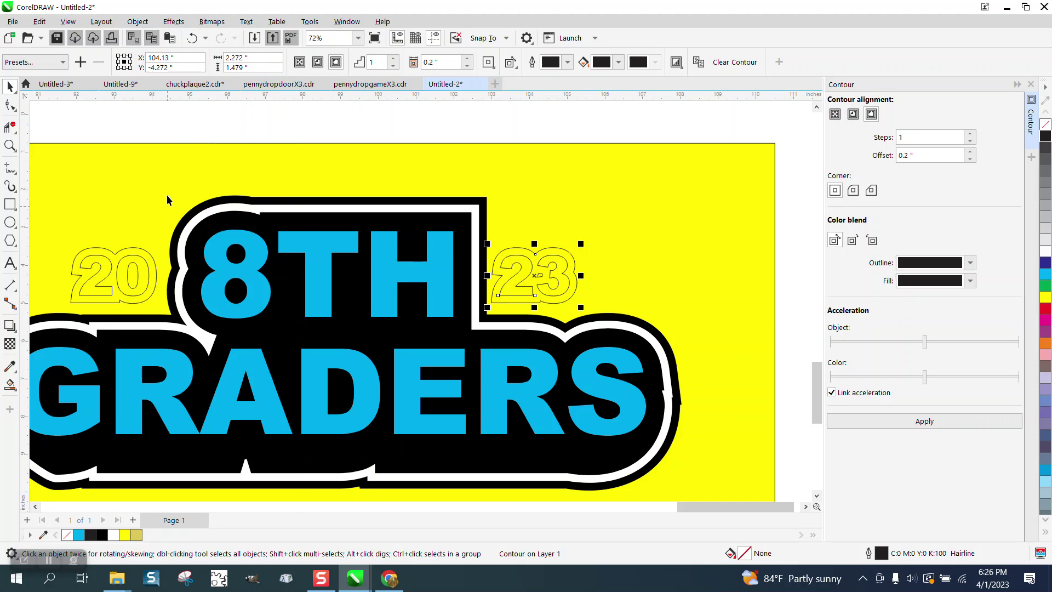
Break the 20 contour apart into separate objects, then zoom onto the 23 outline
click(139, 254)
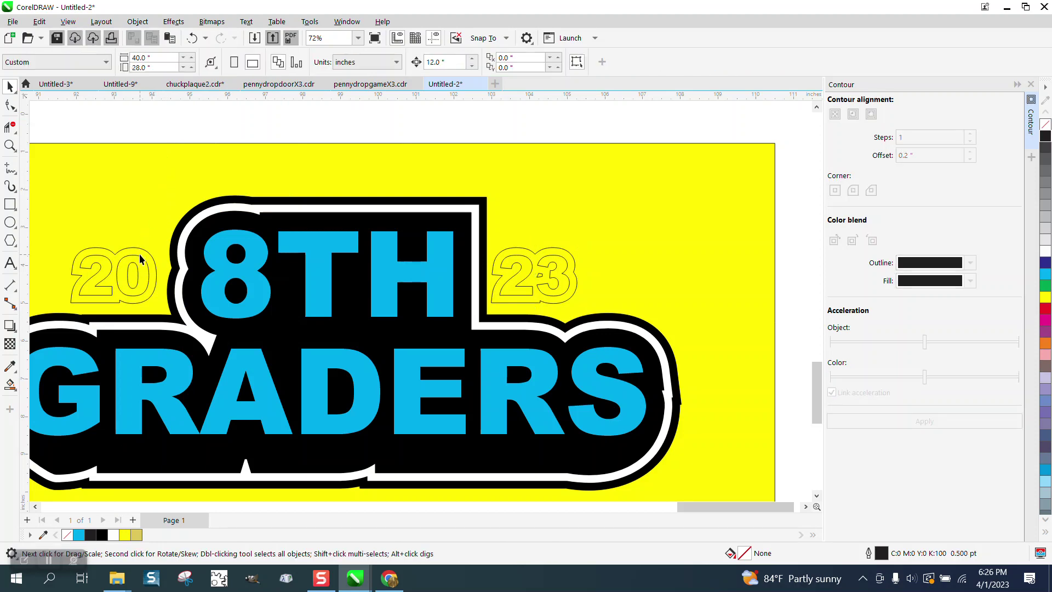
click(137, 21)
click(164, 318)
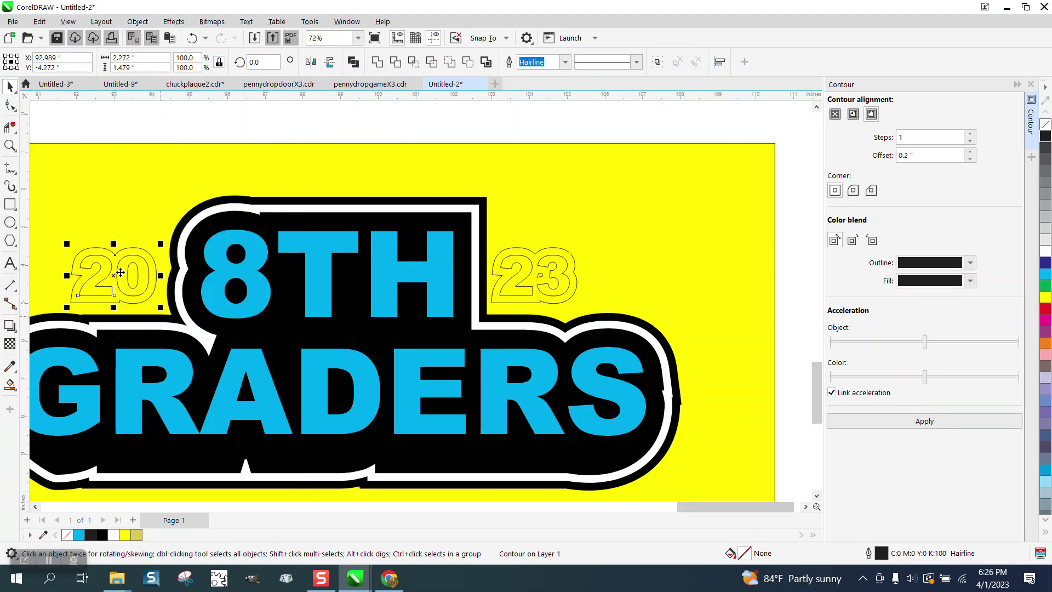
click(10, 145)
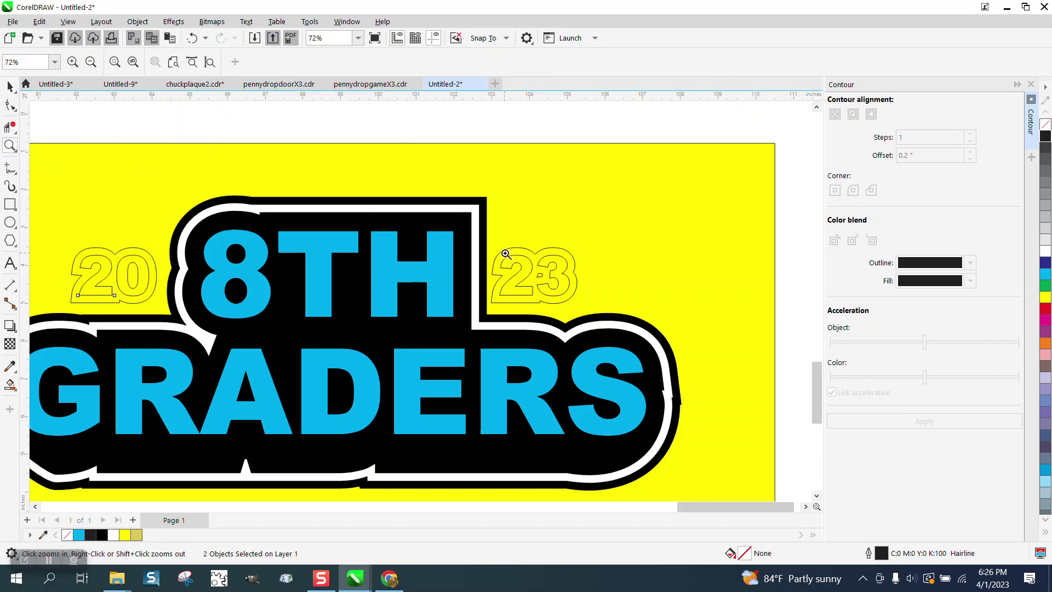
drag(467, 236, 716, 388)
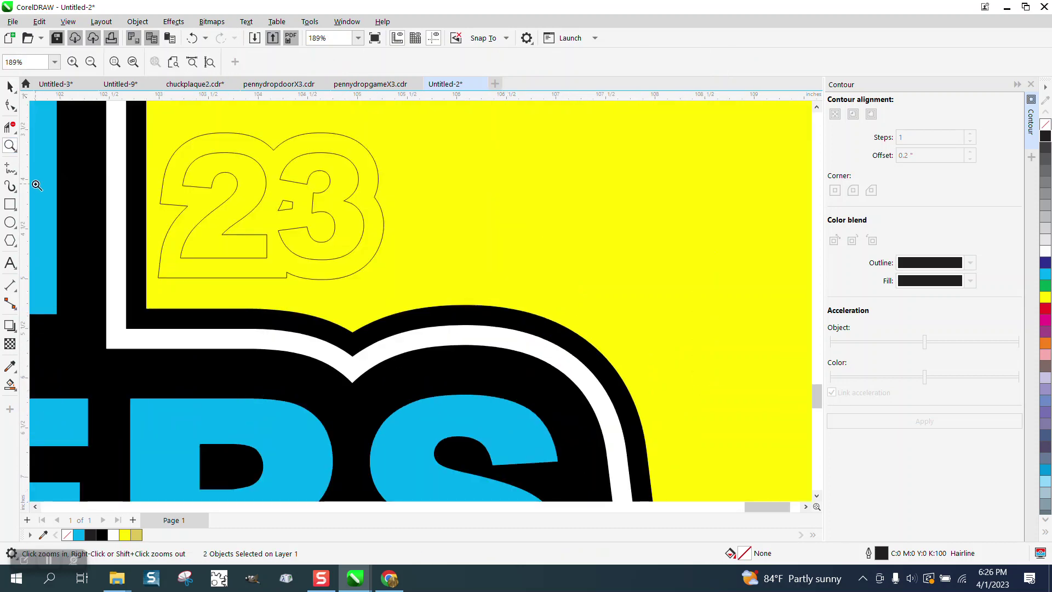
Drag the bottom nodes of the 23 outline down onto the white band
click(10, 105)
click(178, 216)
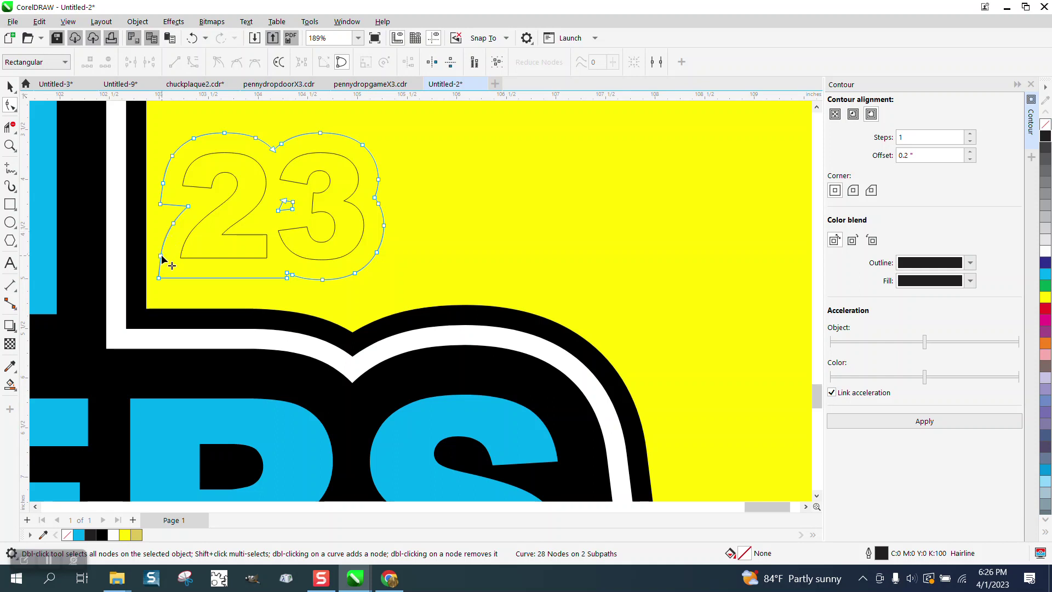
drag(161, 256, 141, 312)
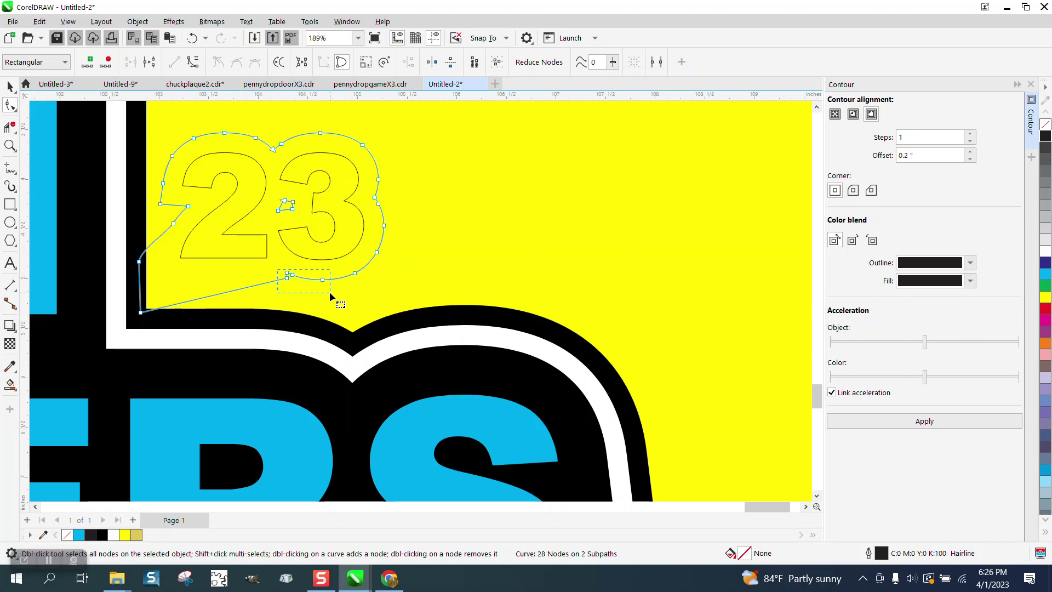
drag(366, 291, 336, 340)
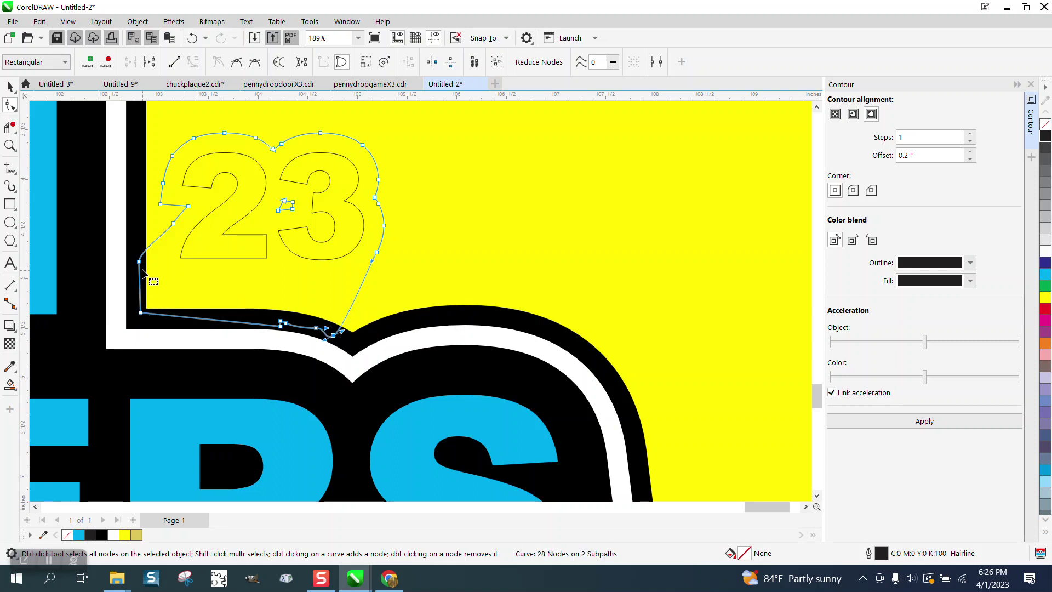
drag(139, 262, 140, 267)
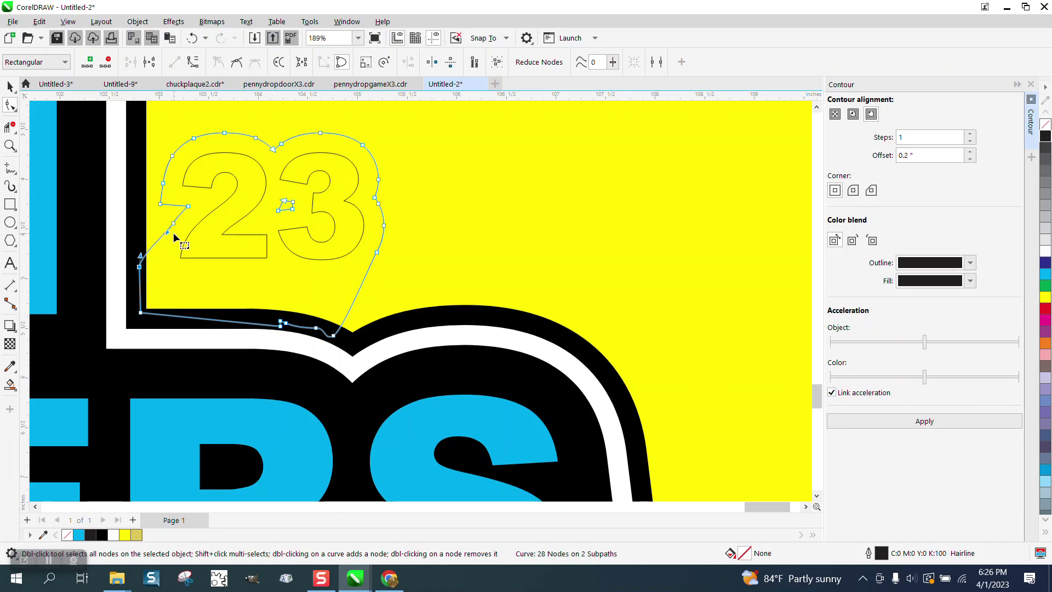
Straighten the outline's bottom segment and delete its small stray inner piece
drag(134, 212, 147, 265)
right_click(174, 223)
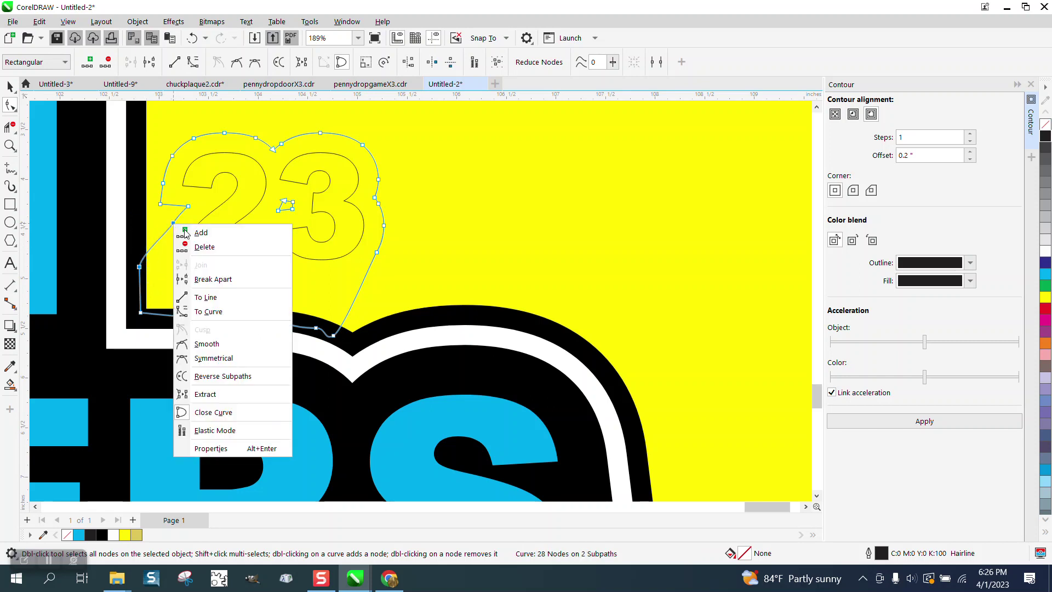
click(215, 297)
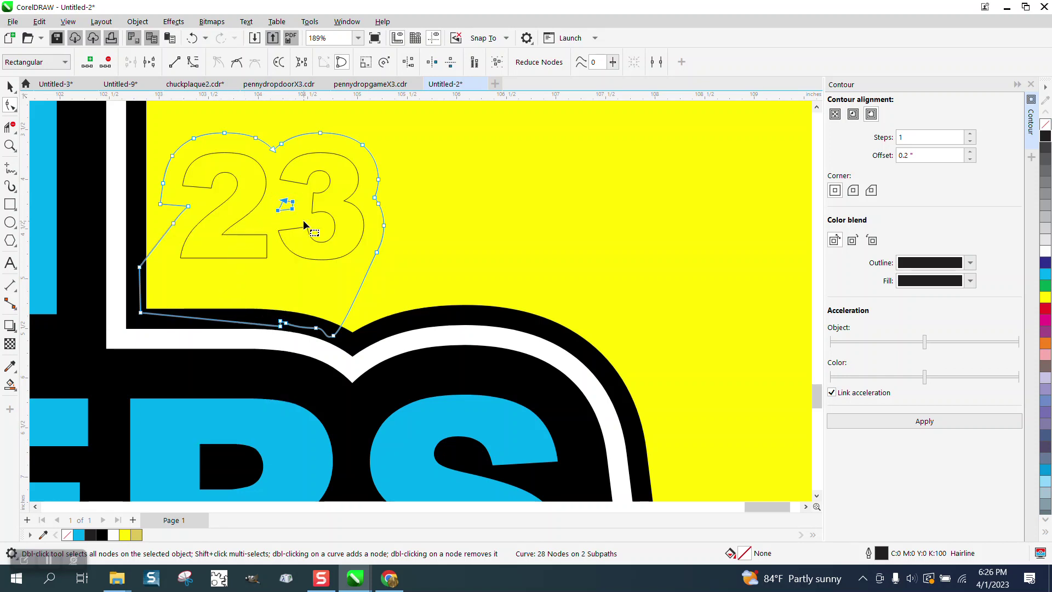
key(Delete)
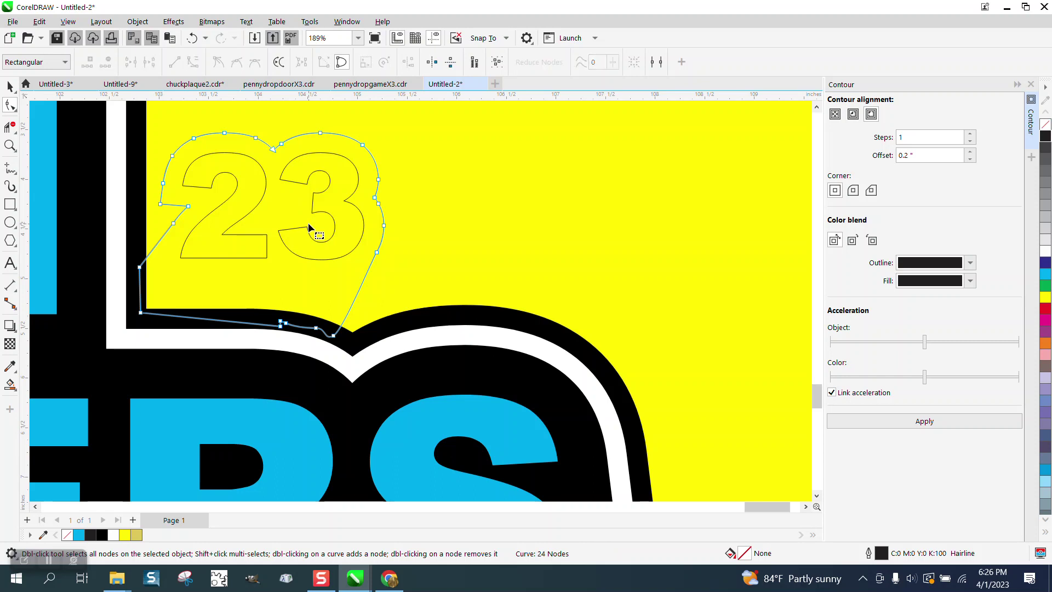
Smart Fill the 2 and 3 digits white and the surrounding contour region black
click(11, 384)
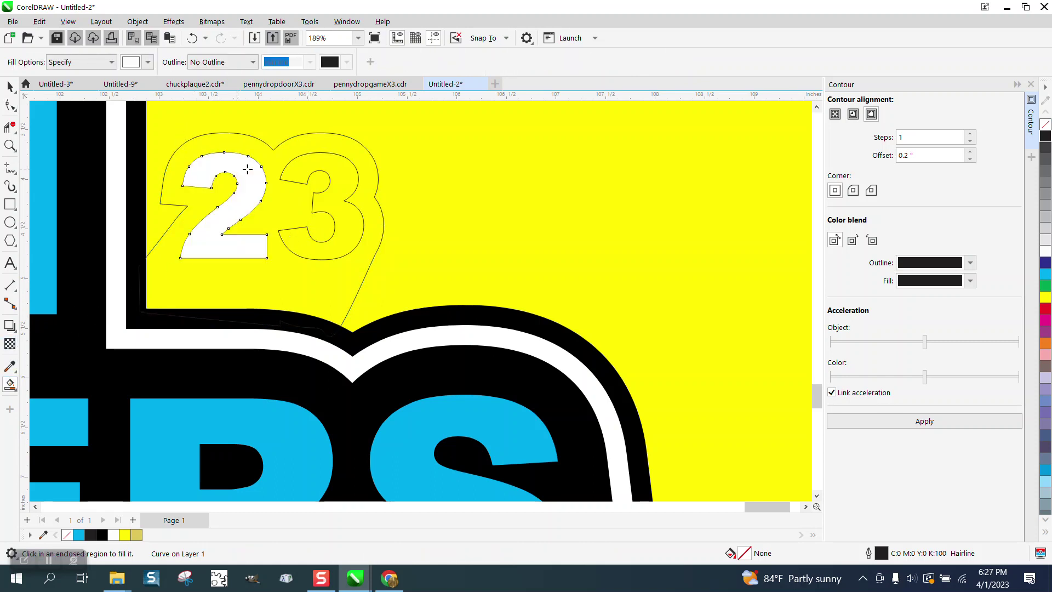
click(229, 167)
click(335, 170)
click(148, 62)
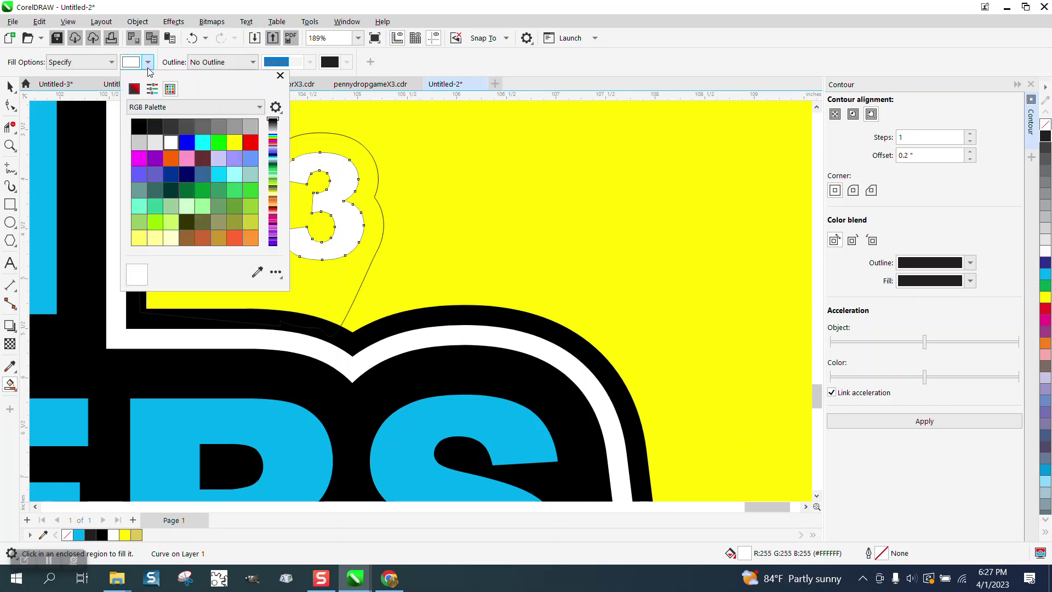
click(139, 127)
click(315, 144)
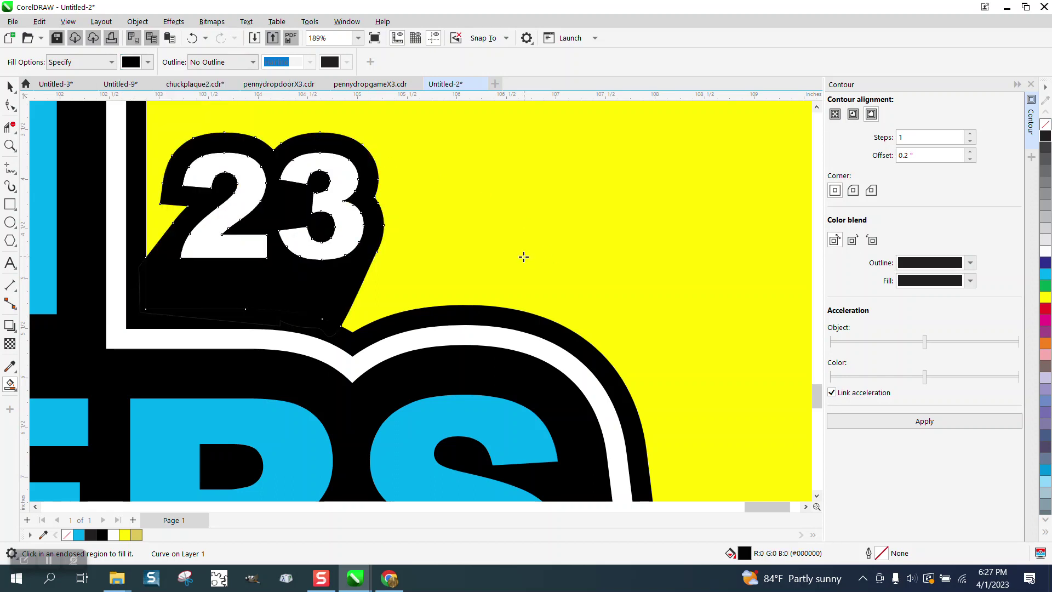
scroll(520, 251, down, 6)
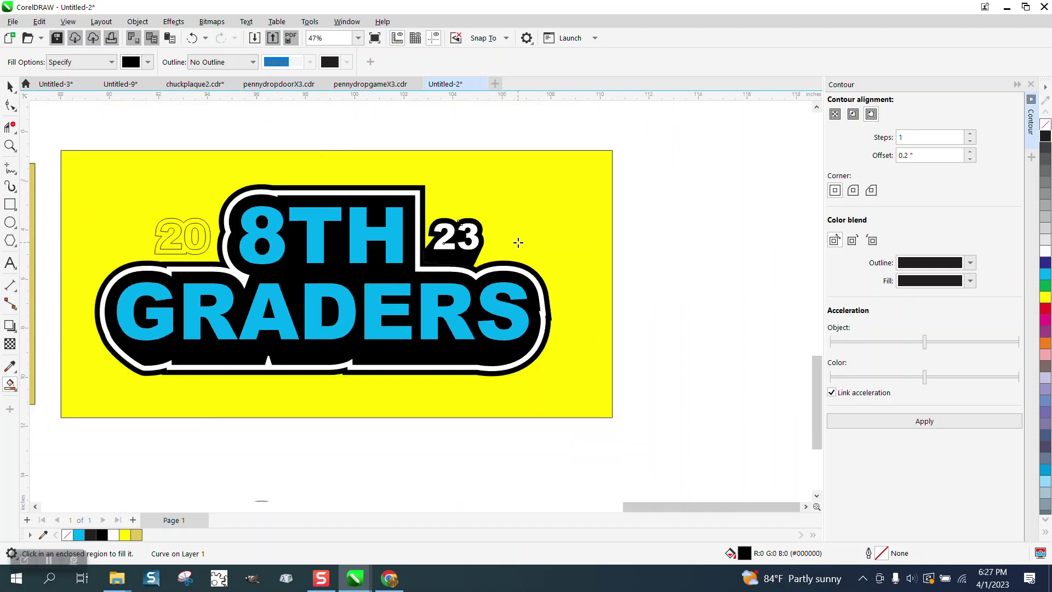
Zoom onto 20, pull its outline's right side outward, and delete the extra bottom nodes
click(10, 146)
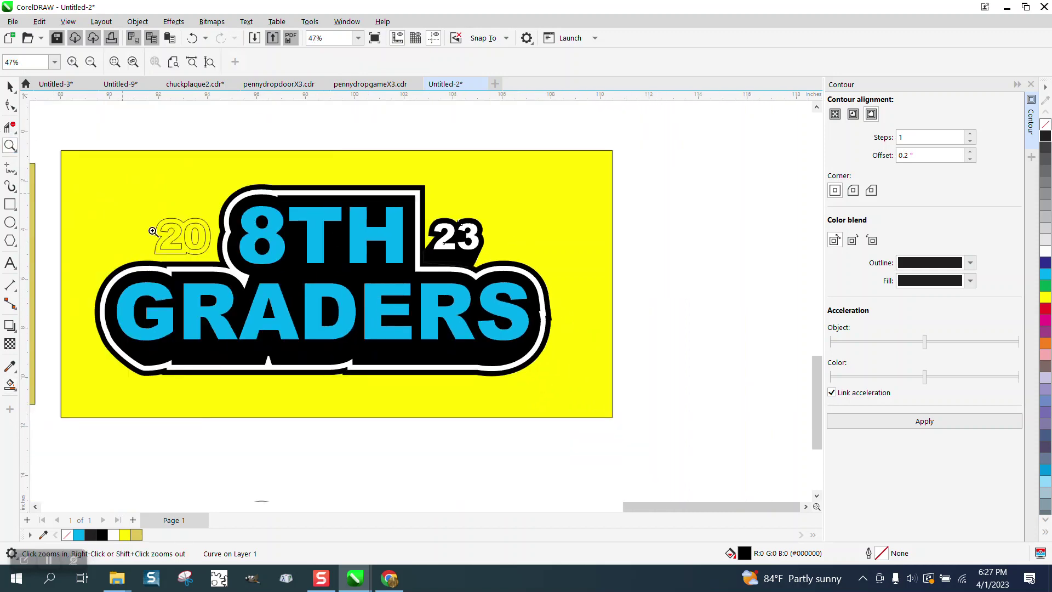
drag(156, 189, 359, 314)
click(11, 105)
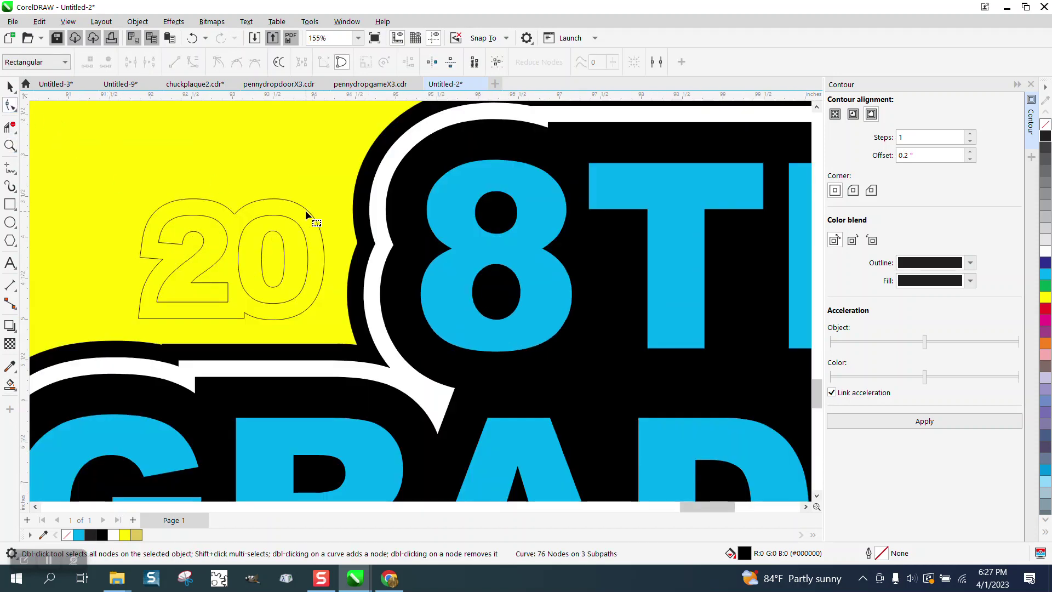
click(308, 213)
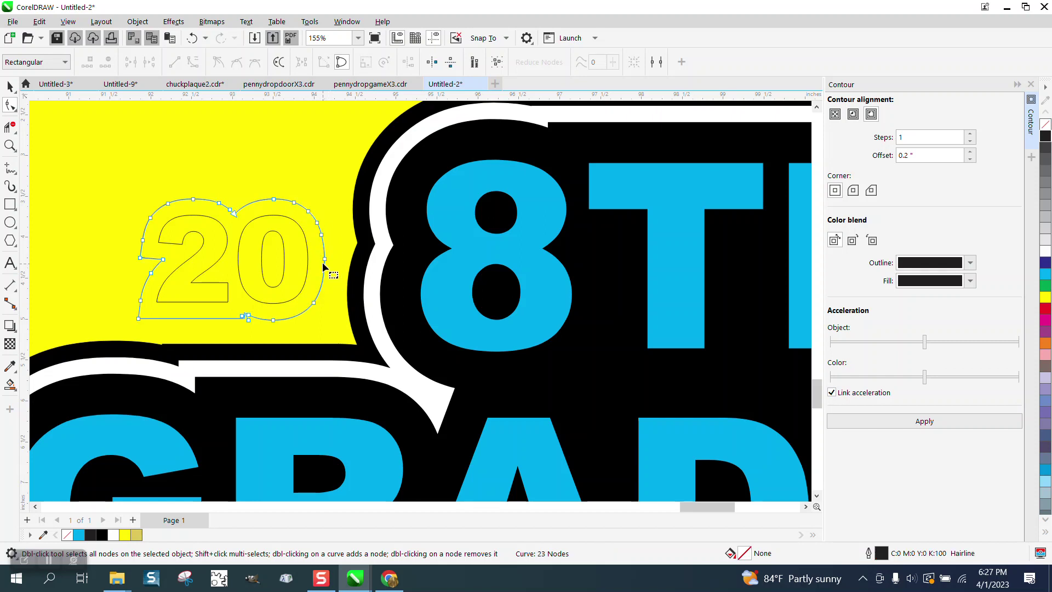
drag(324, 259, 357, 345)
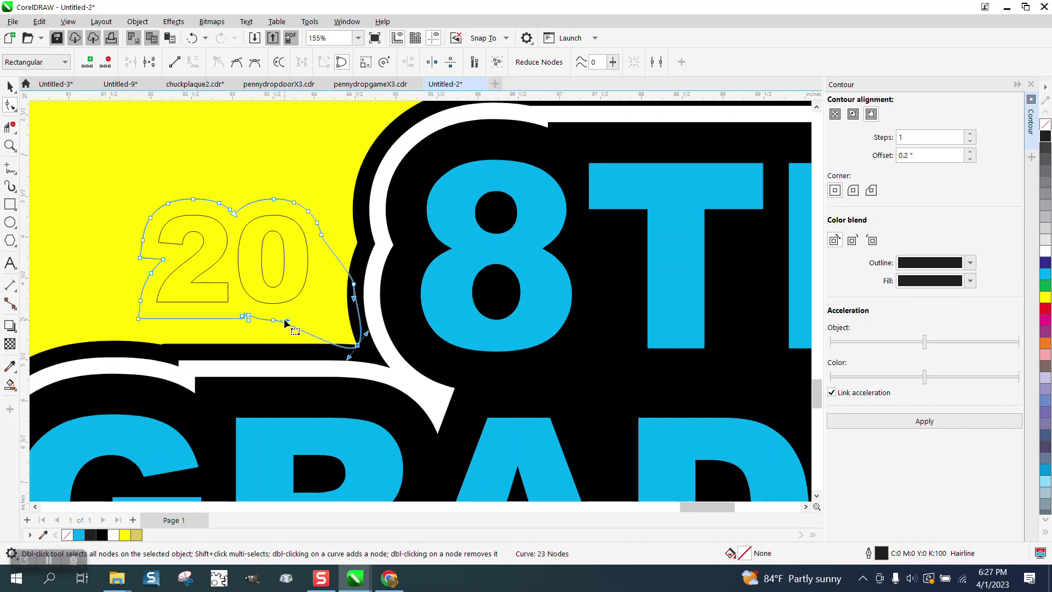
drag(296, 311, 230, 329)
key(Delete)
Lower the outline's bottom-left corner to the band and straighten the right-side segment
drag(139, 322, 137, 350)
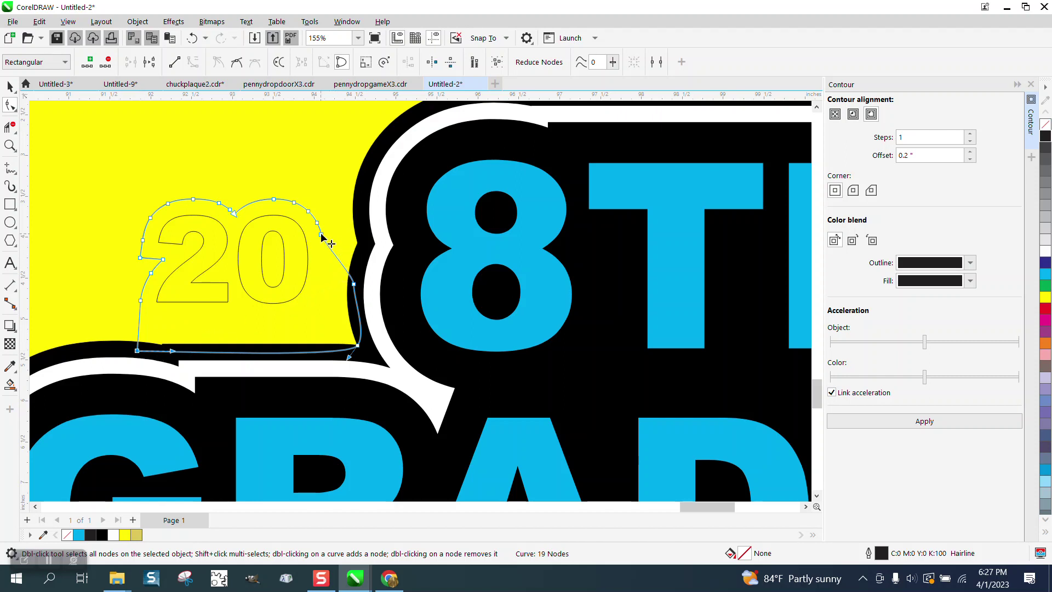
right_click(354, 284)
click(389, 357)
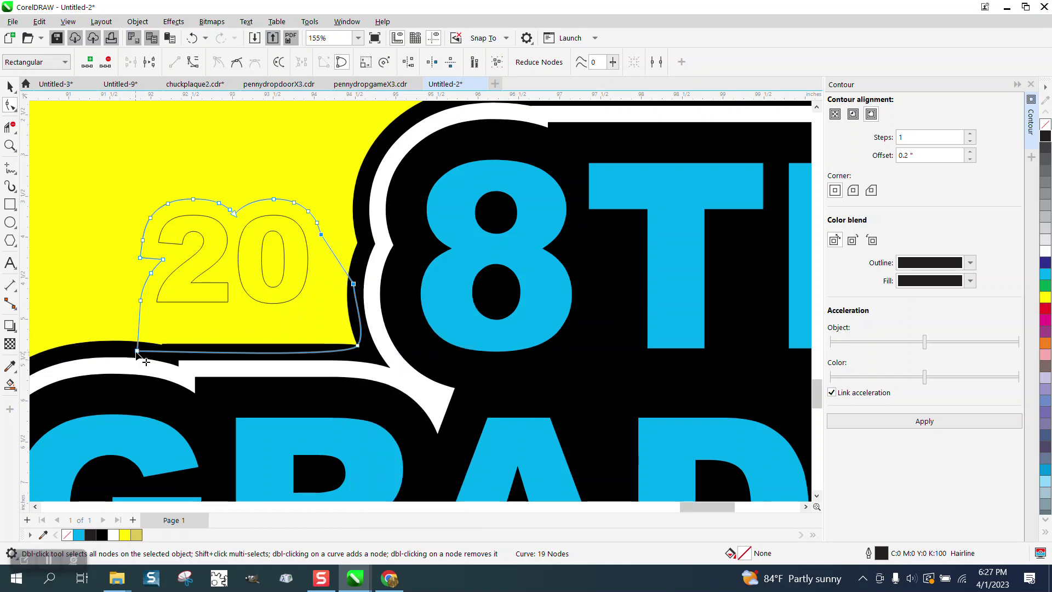
drag(137, 351, 162, 351)
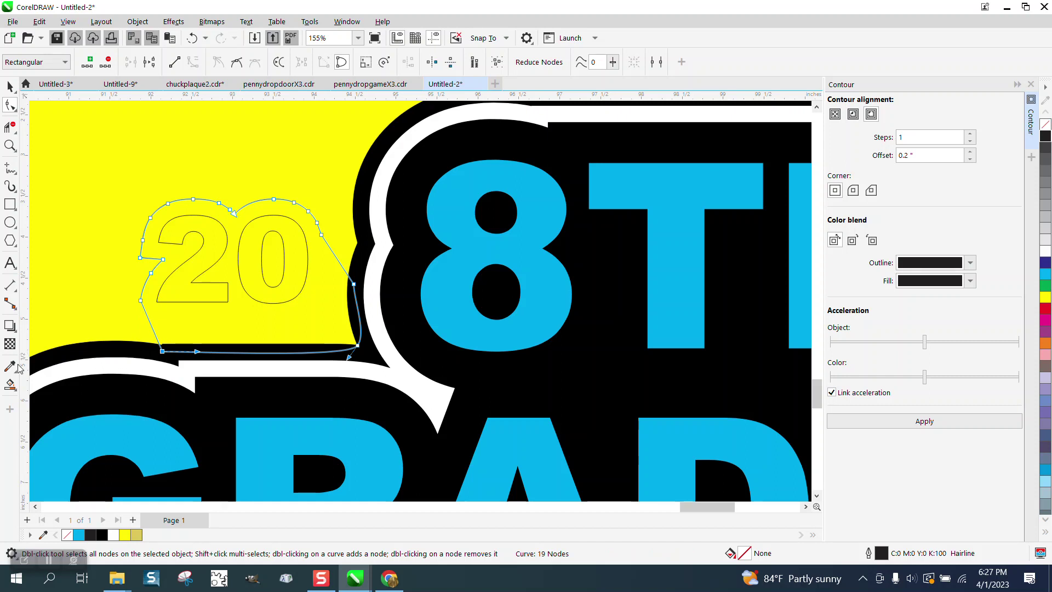
click(10, 384)
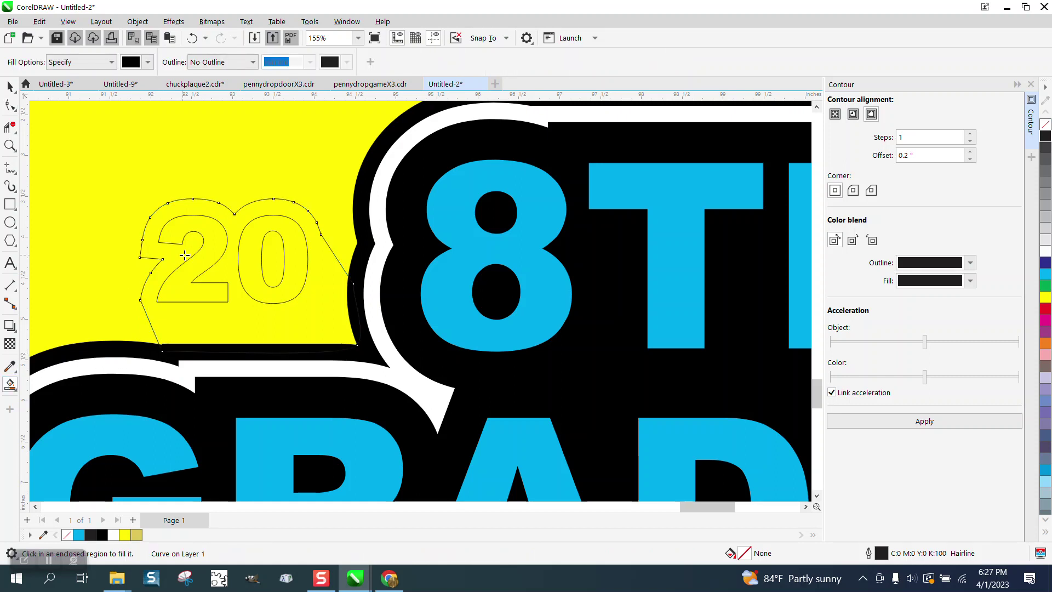
Smart Fill the region around 20 and inside the 0 black, then both digits white
click(234, 253)
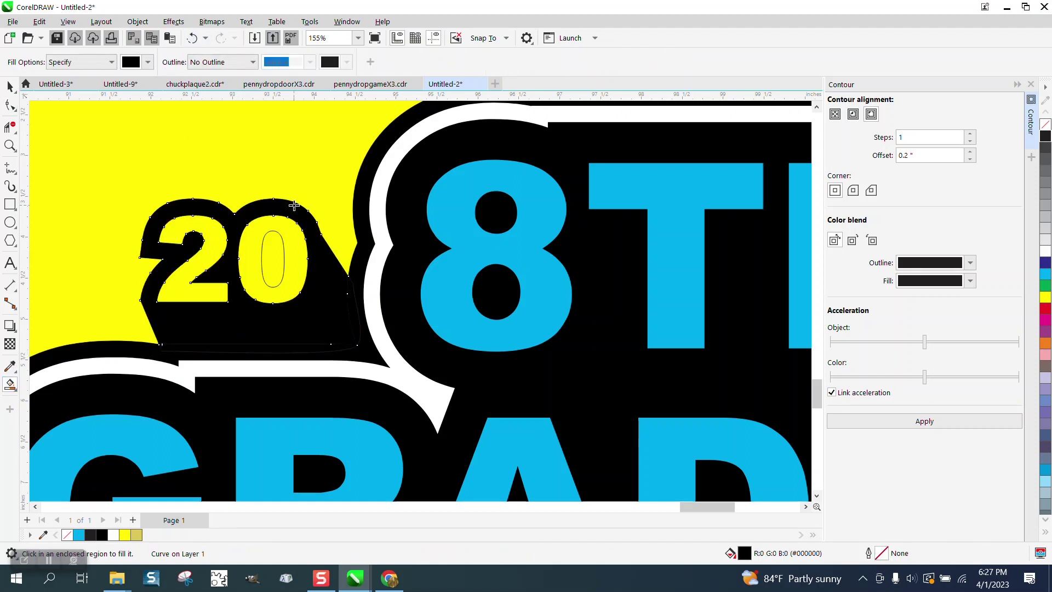
click(274, 242)
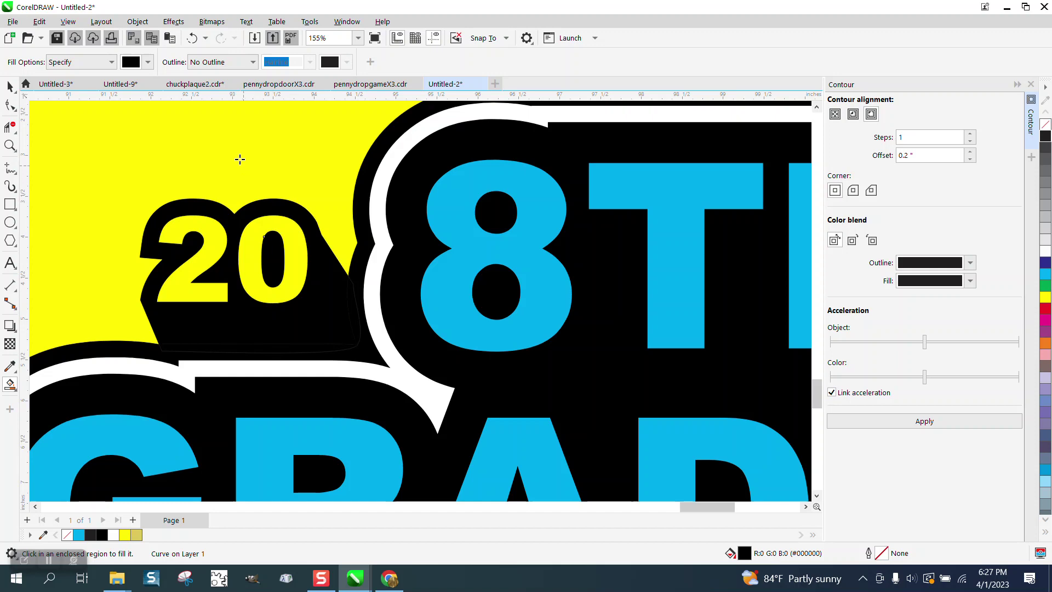
click(152, 64)
click(187, 145)
click(256, 243)
click(217, 238)
scroll(218, 237, down, 5)
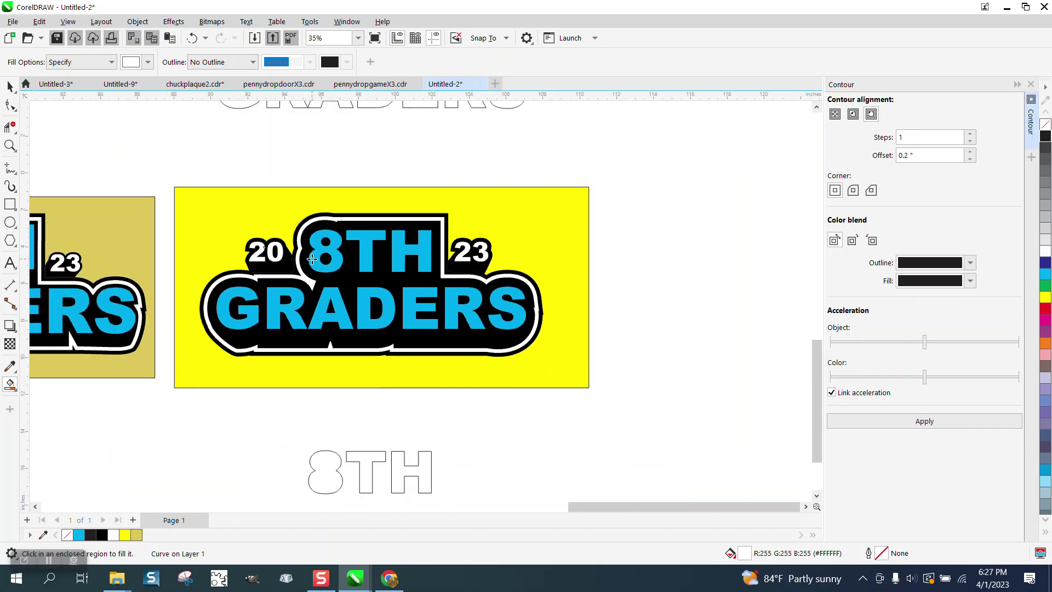
scroll(312, 259, down, 4)
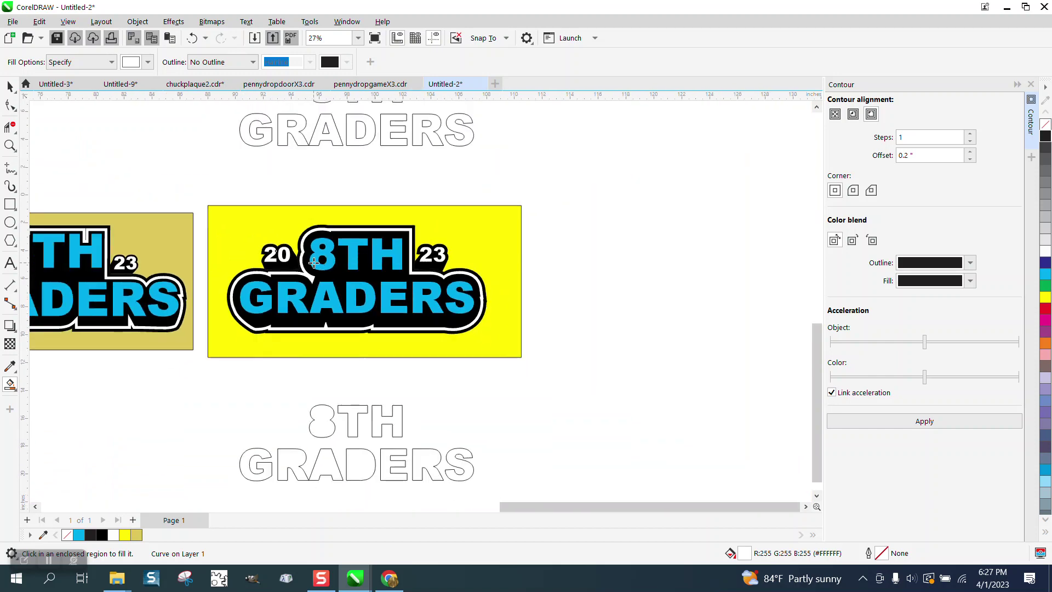
click(10, 144)
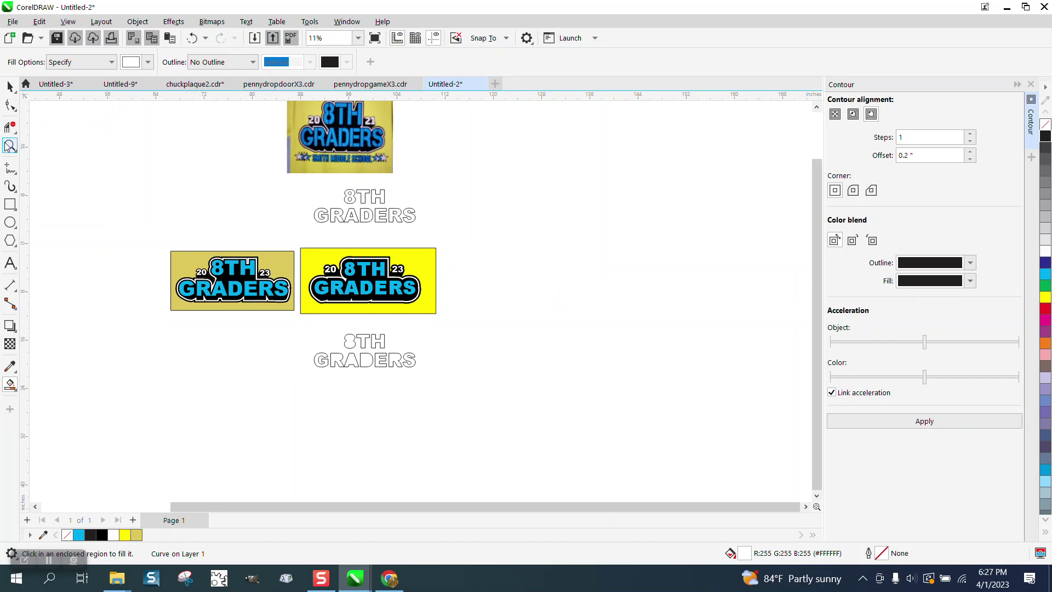
click(392, 177)
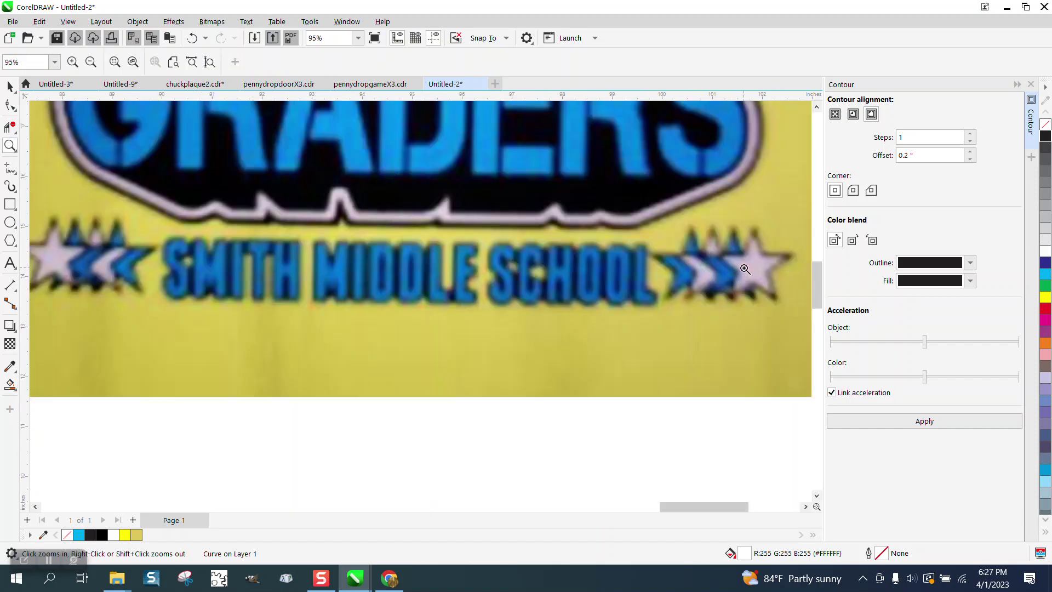
scroll(756, 266, down, 4)
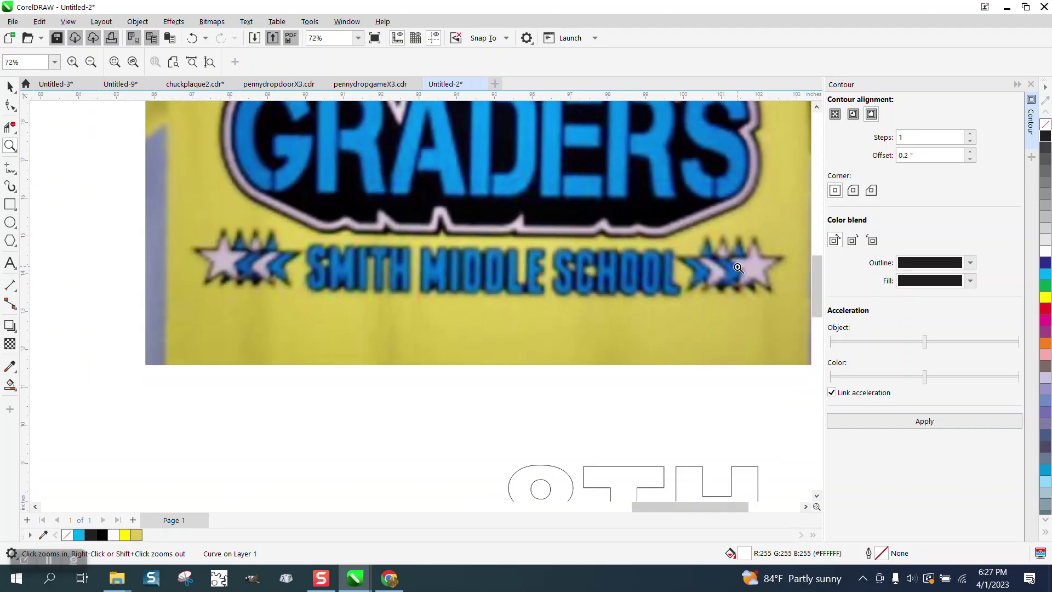
drag(478, 176, 717, 274)
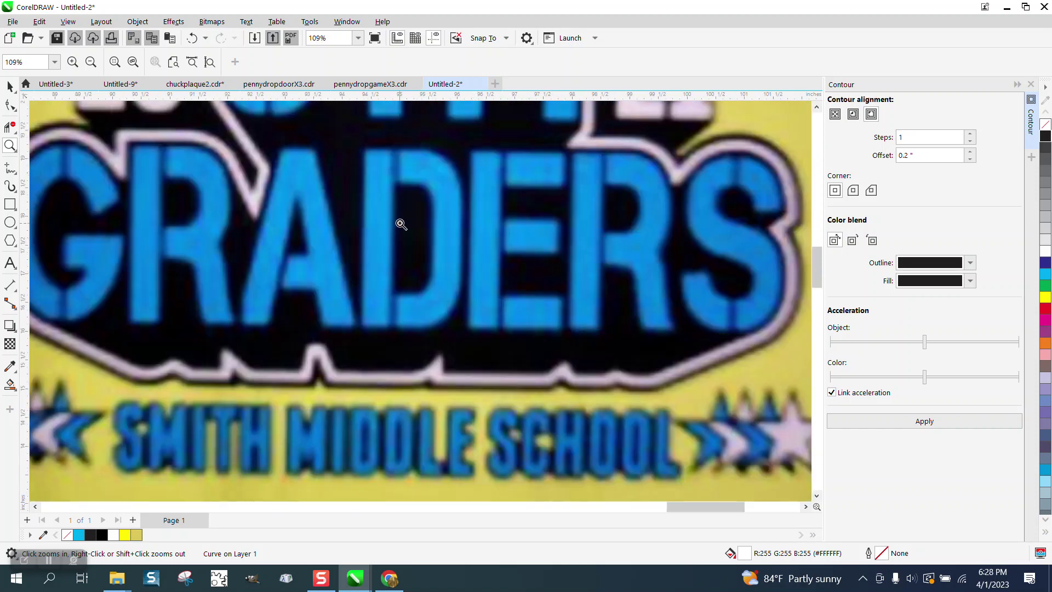
scroll(405, 214, down, 2)
scroll(406, 219, down, 1)
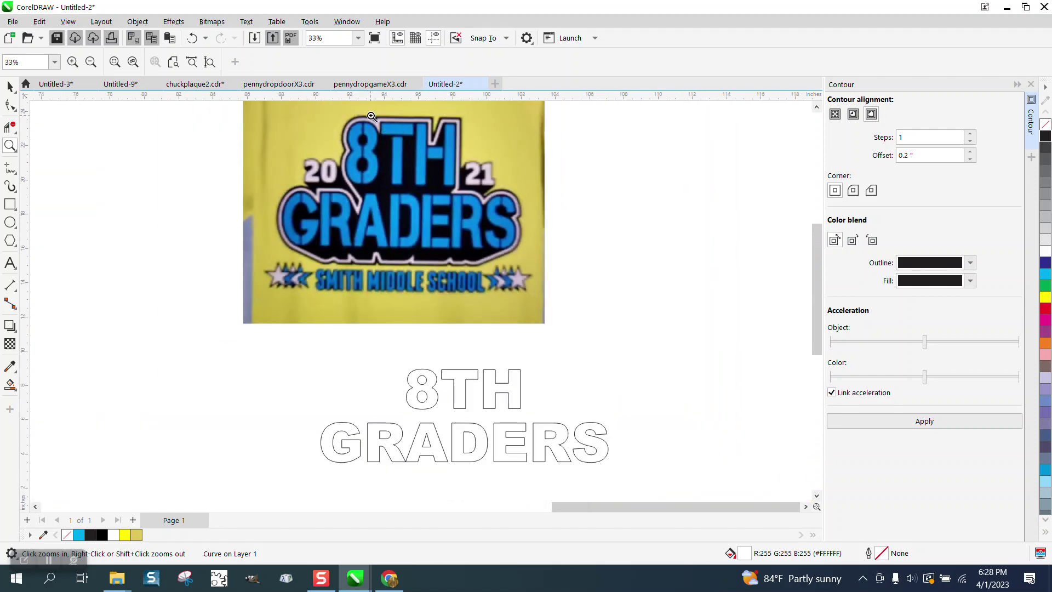
scroll(422, 238, down, 2)
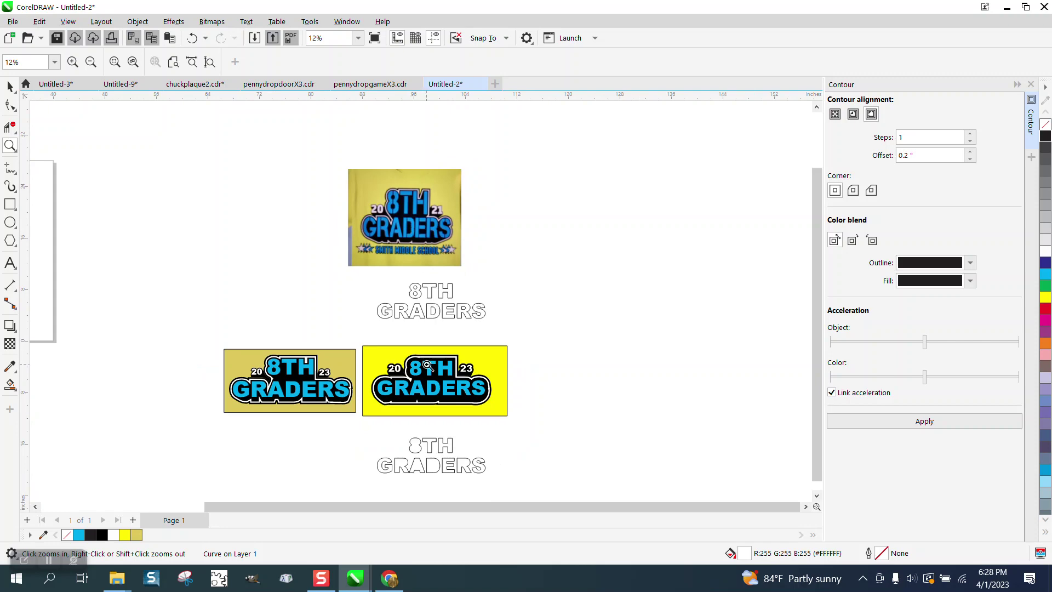
drag(395, 372, 521, 407)
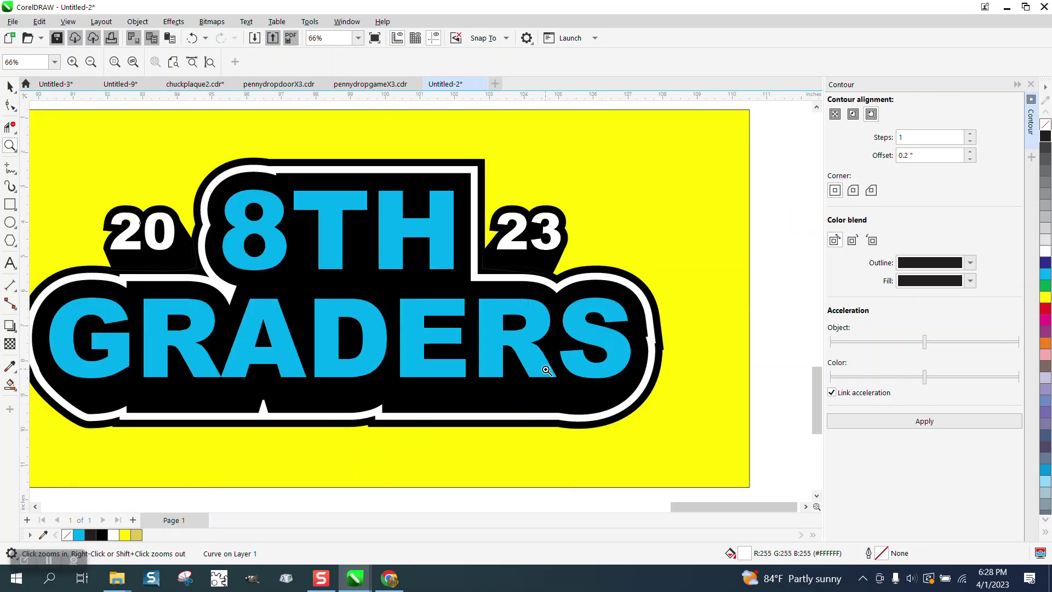
Set the Color Eyedropper to colour-only sampling and sample the khaki reference panel
scroll(547, 370, down, 2)
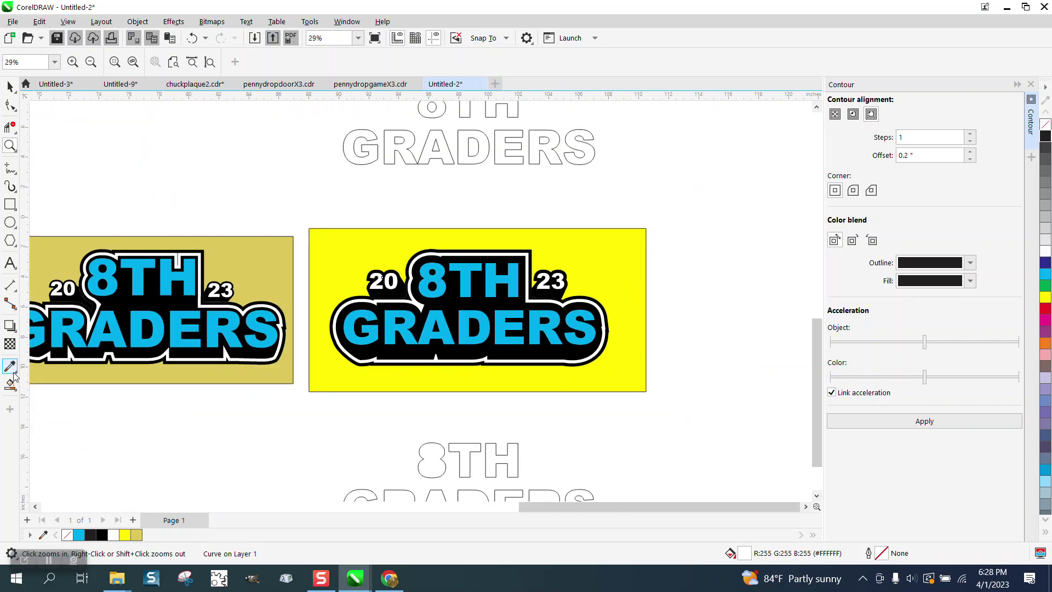
click(11, 371)
click(15, 373)
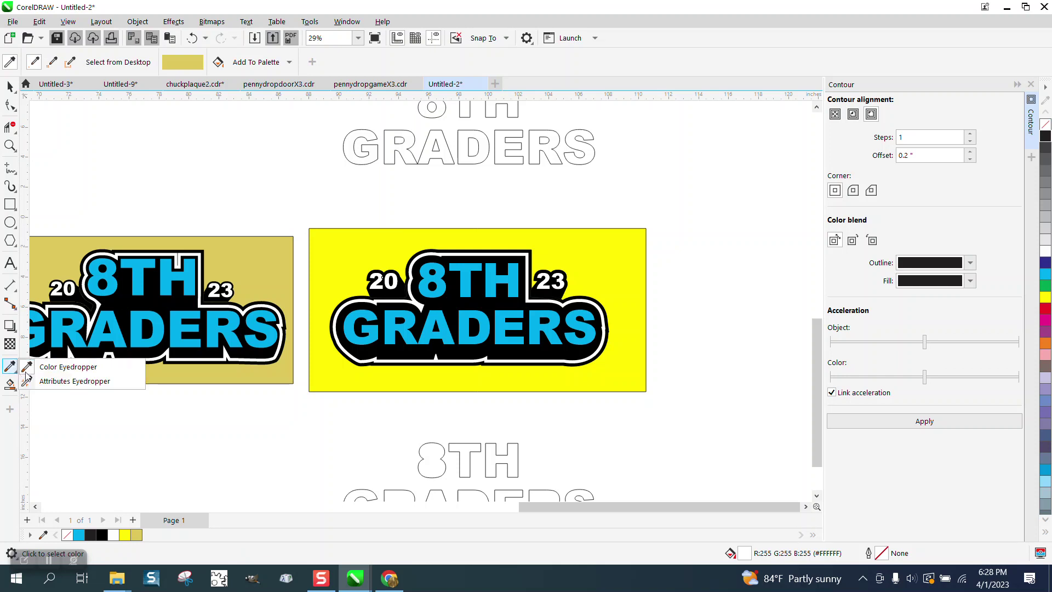
click(57, 368)
click(241, 257)
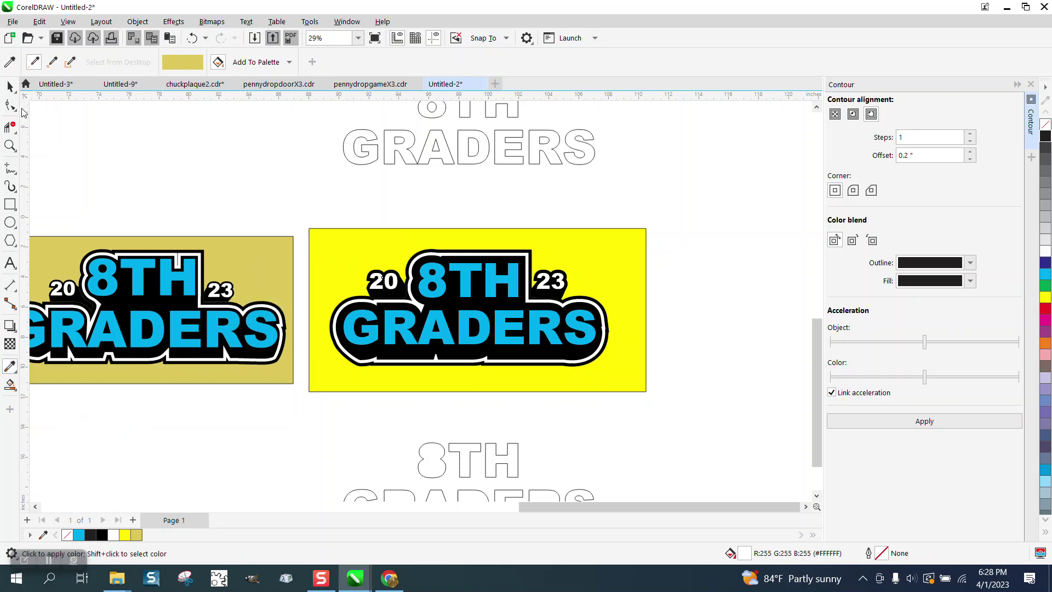
Deselect everything and unlock all objects to free the yellow panel
click(10, 87)
key(Escape)
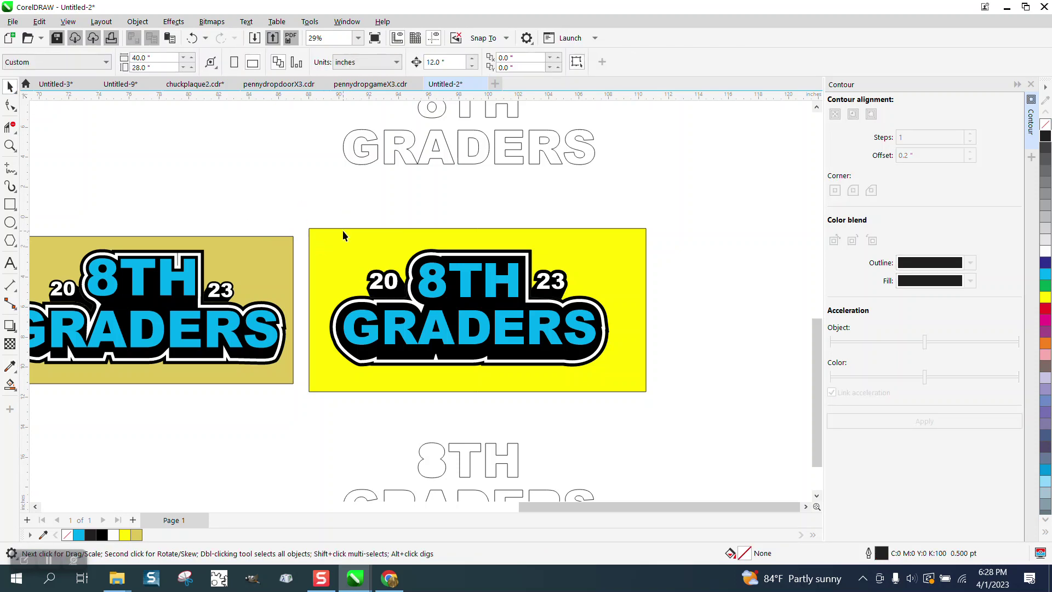
click(137, 21)
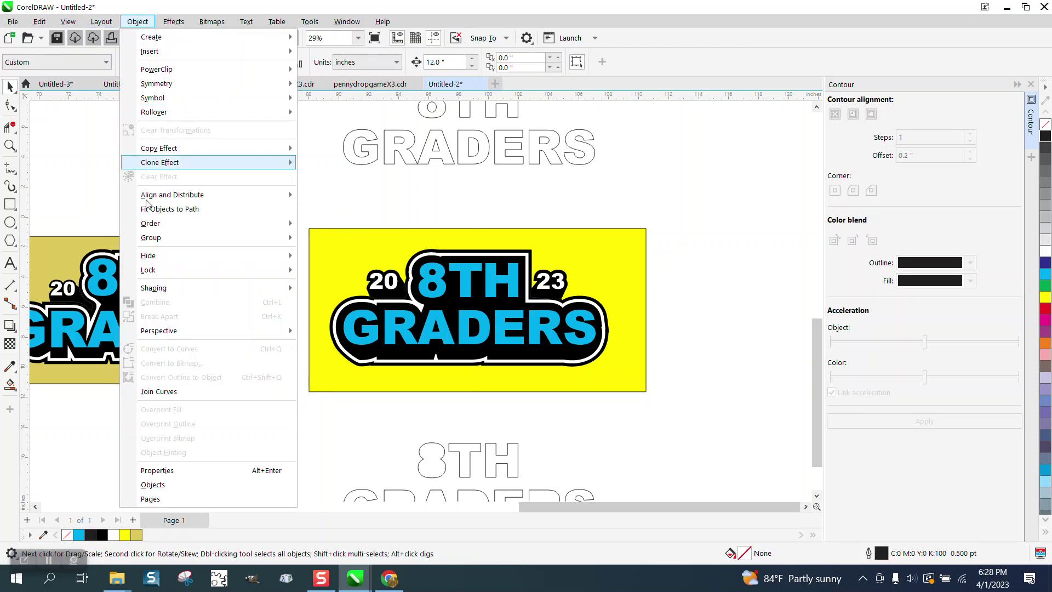
mouse_move(284, 274)
click(329, 299)
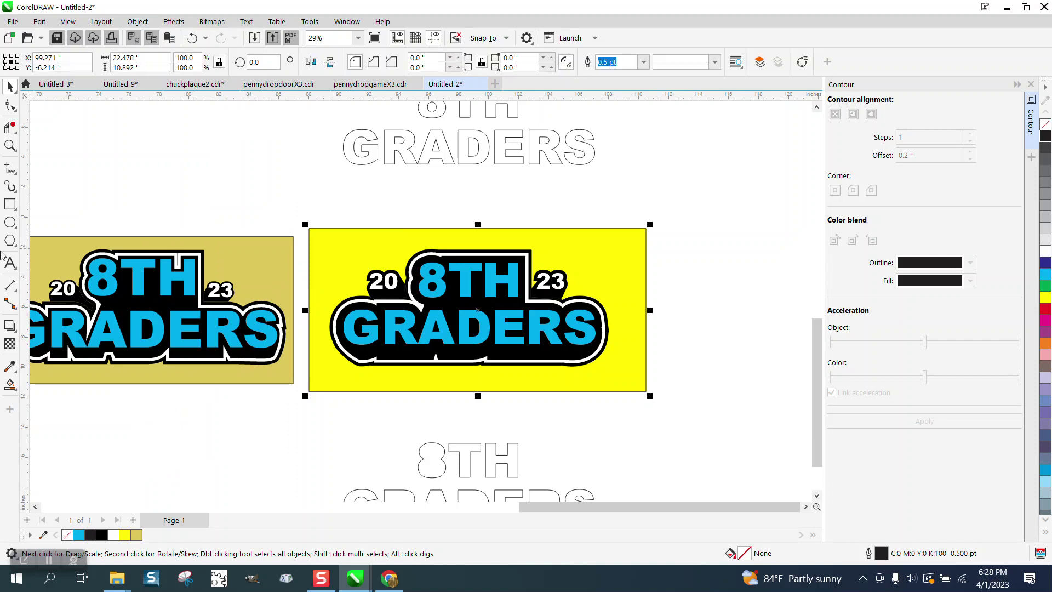
Resample the khaki and apply #DDC85B to the badge's yellow panel
click(9, 366)
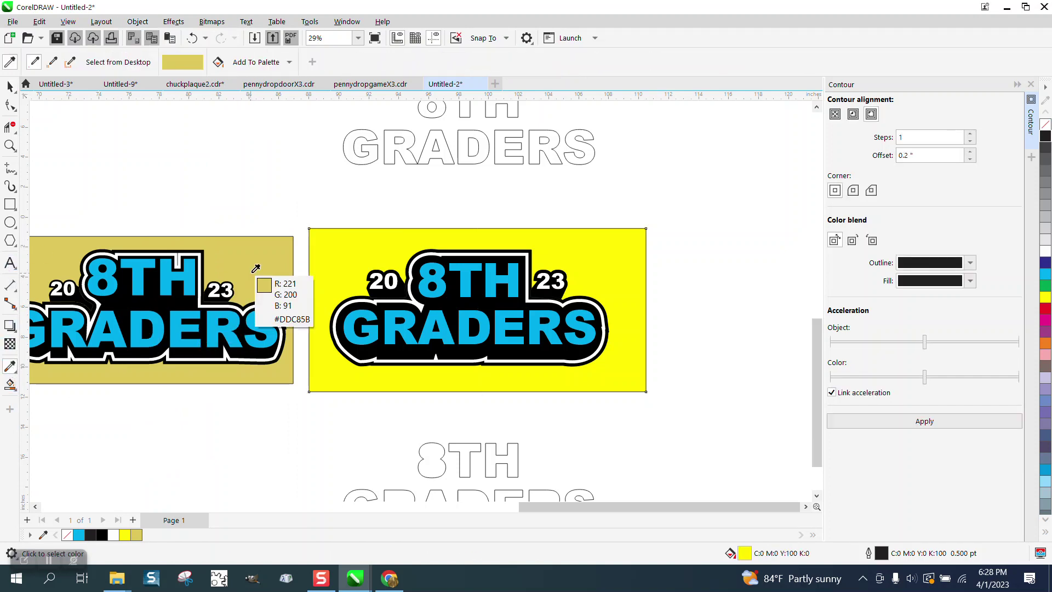
click(252, 266)
click(317, 255)
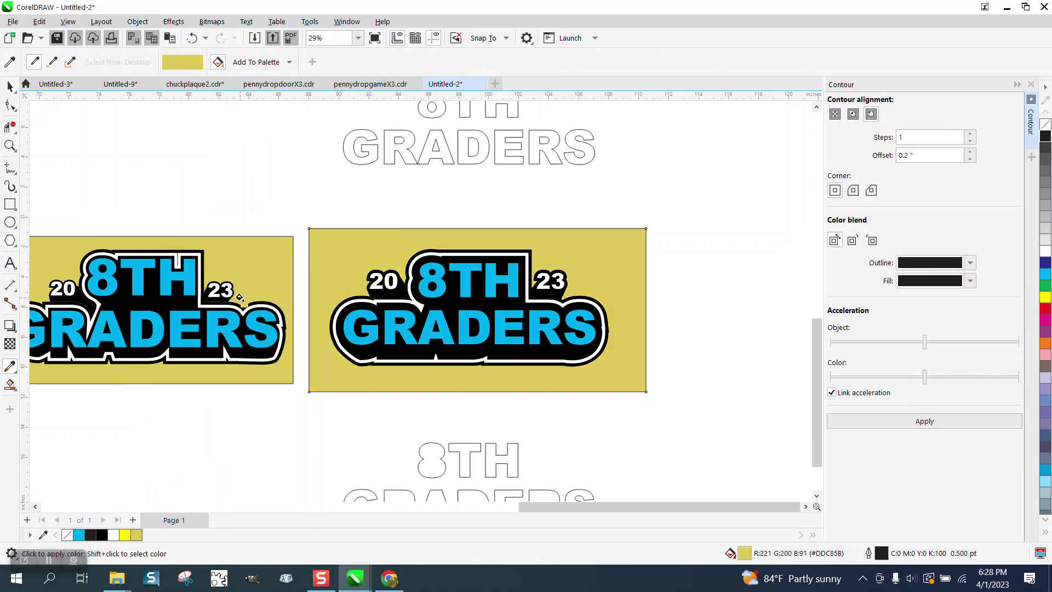
scroll(308, 274, down, 2)
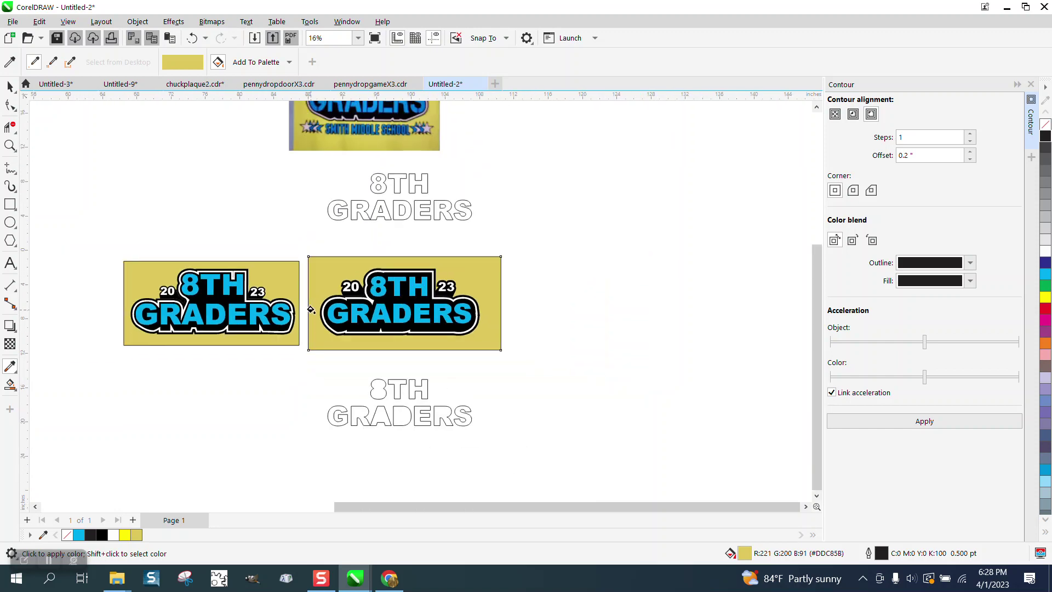
scroll(309, 315, down, 1)
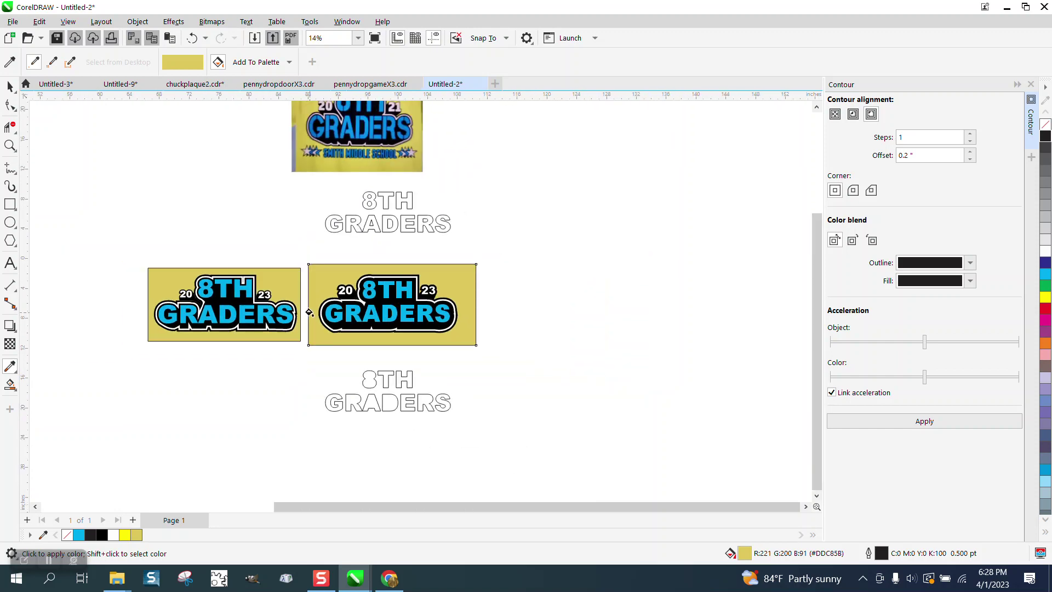
scroll(308, 312, down, 1)
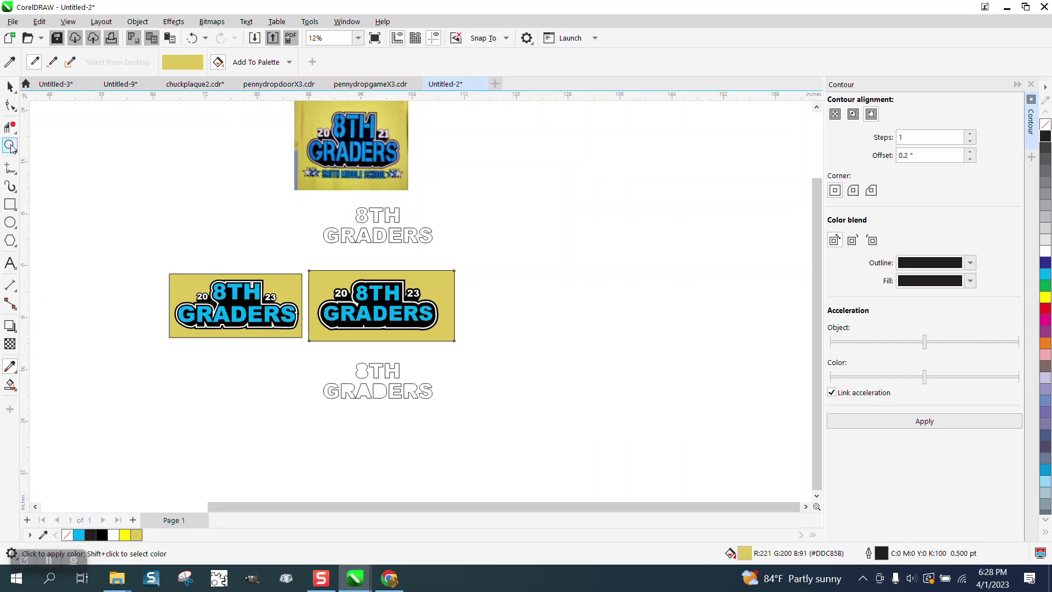